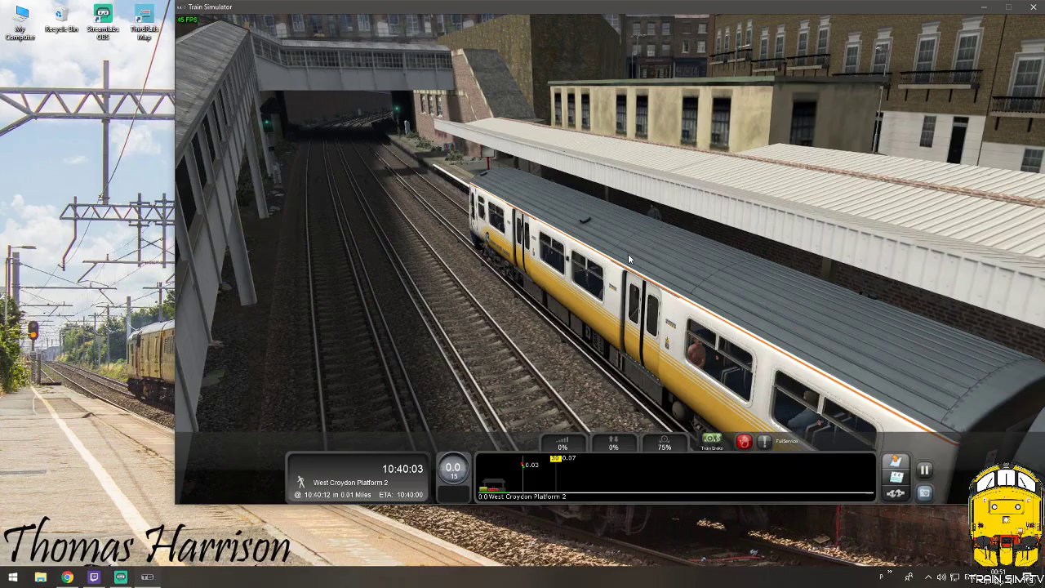
# Get a close camera view of train 456024 at West Croydon Platform 2, then switch to the browser.
pyautogui.press('Right')
pyautogui.press('Right')
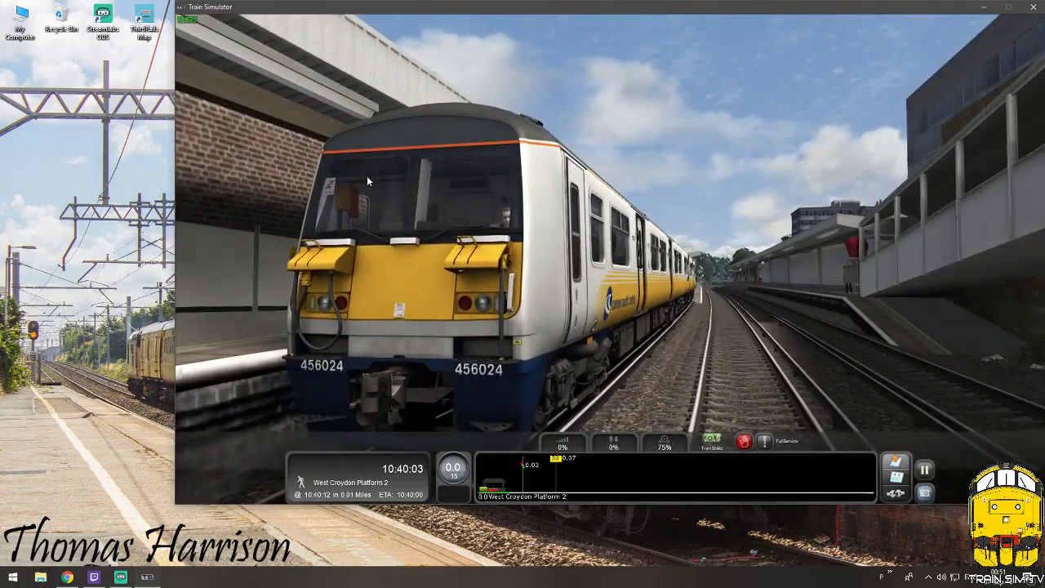
pyautogui.scroll(2, 457, 194)
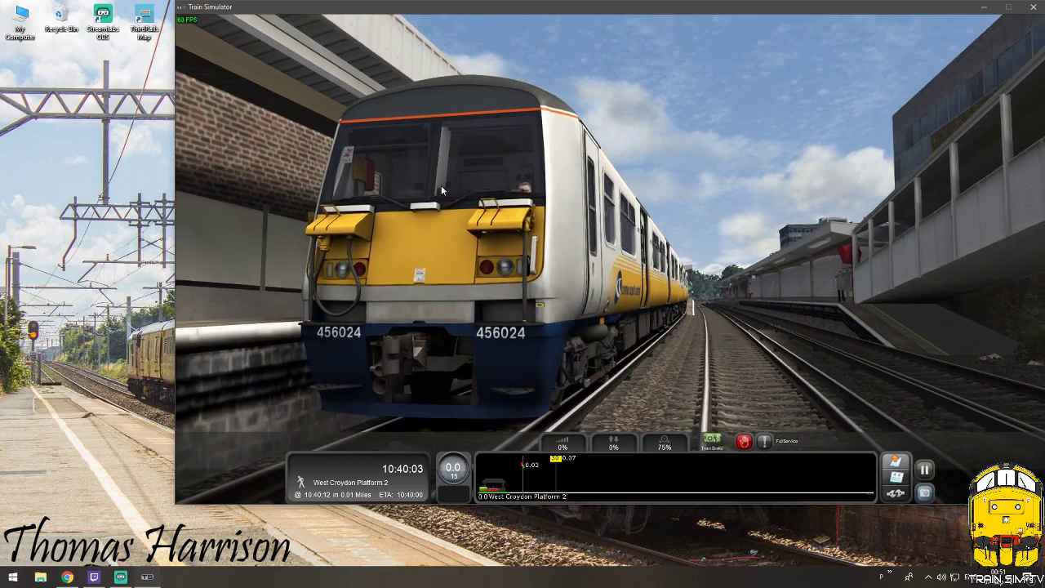
pyautogui.moveTo(94, 576)
pyautogui.click(72, 579)
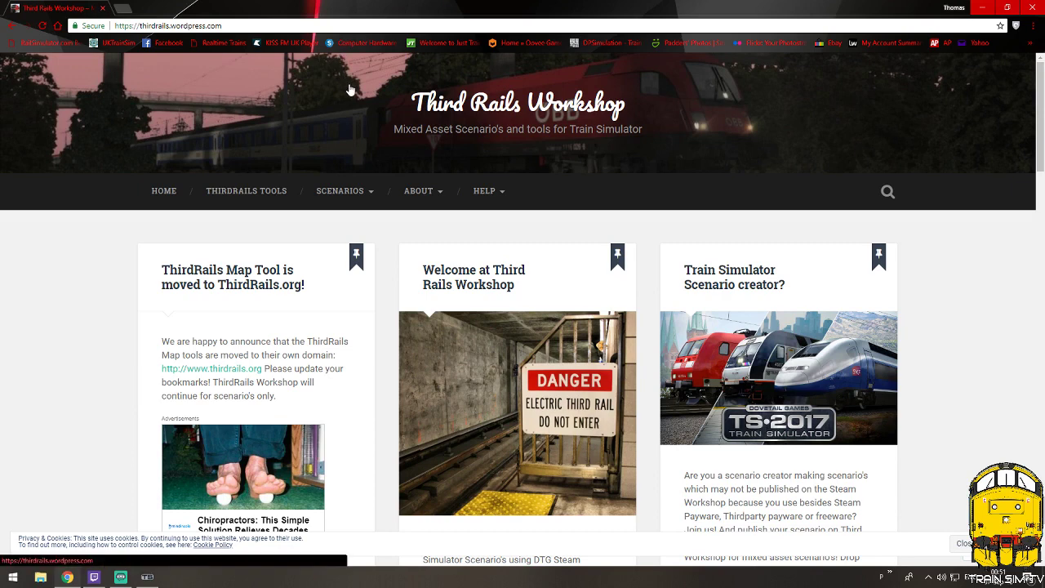
# Minimize the browser showing the Third Rails Workshop home page to reveal Train Simulator.
pyautogui.click(988, 7)
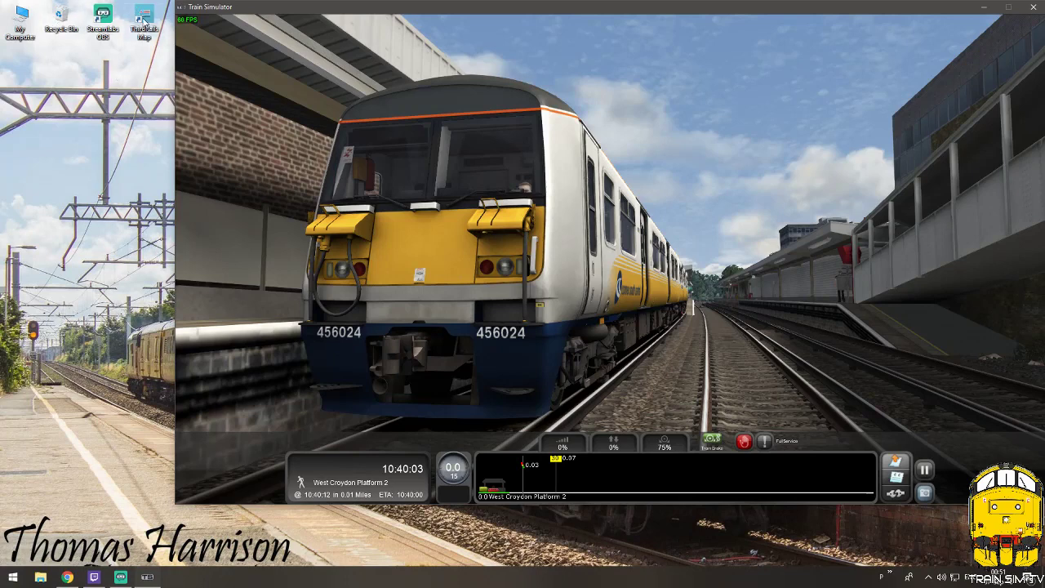
# Launch ThirdRails Map and settle its background on Bing Maps satellite imagery.
pyautogui.click(142, 16)
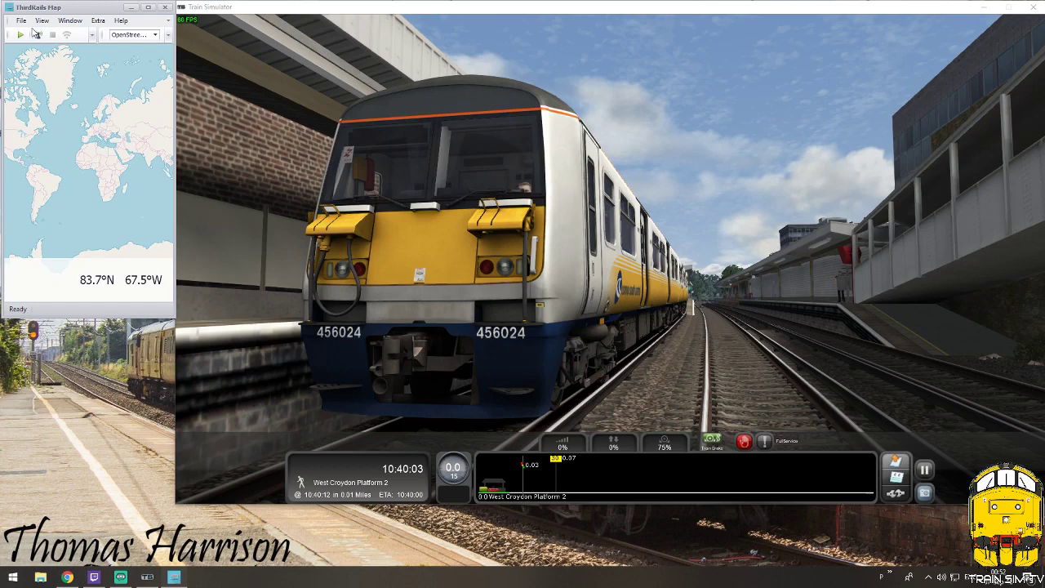
pyautogui.click(137, 38)
pyautogui.click(133, 53)
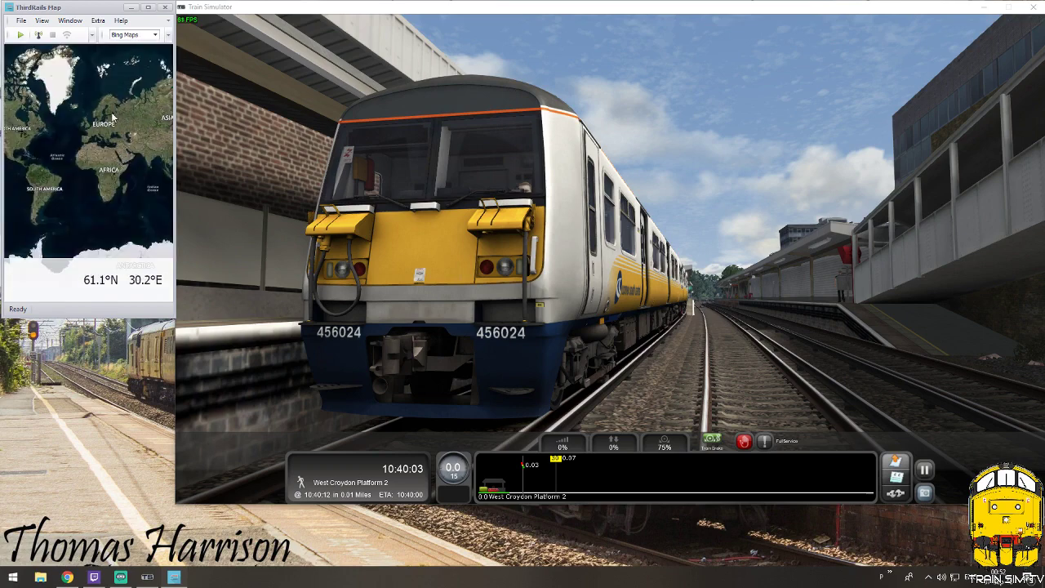
pyautogui.click(141, 37)
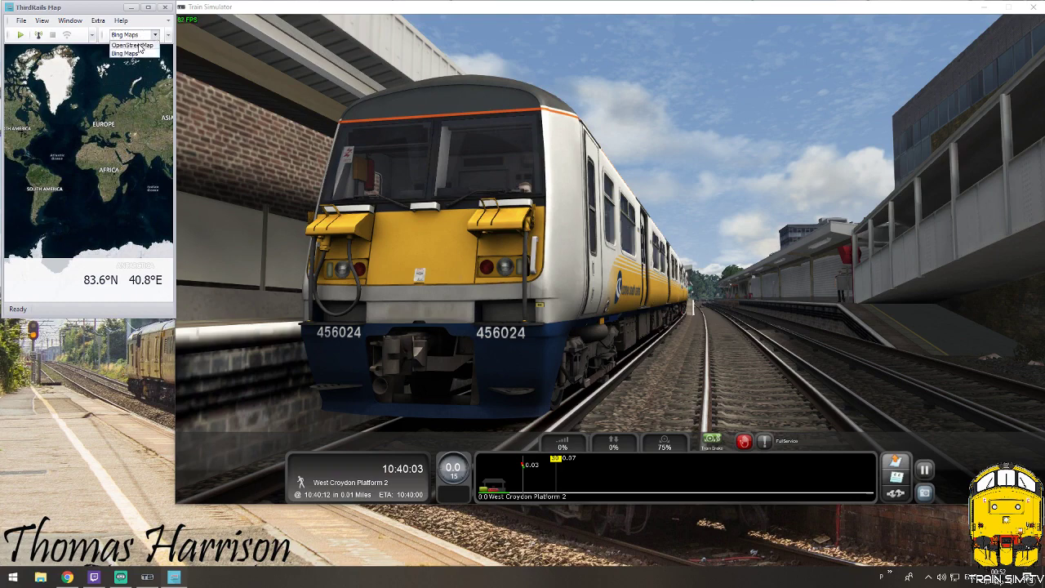
pyautogui.click(139, 46)
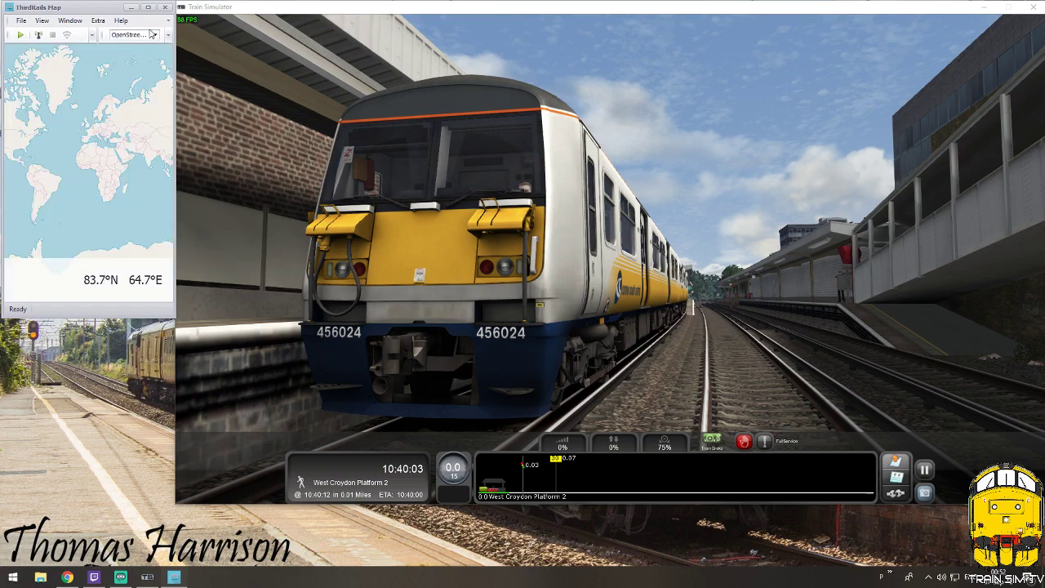
pyautogui.click(151, 37)
pyautogui.click(132, 58)
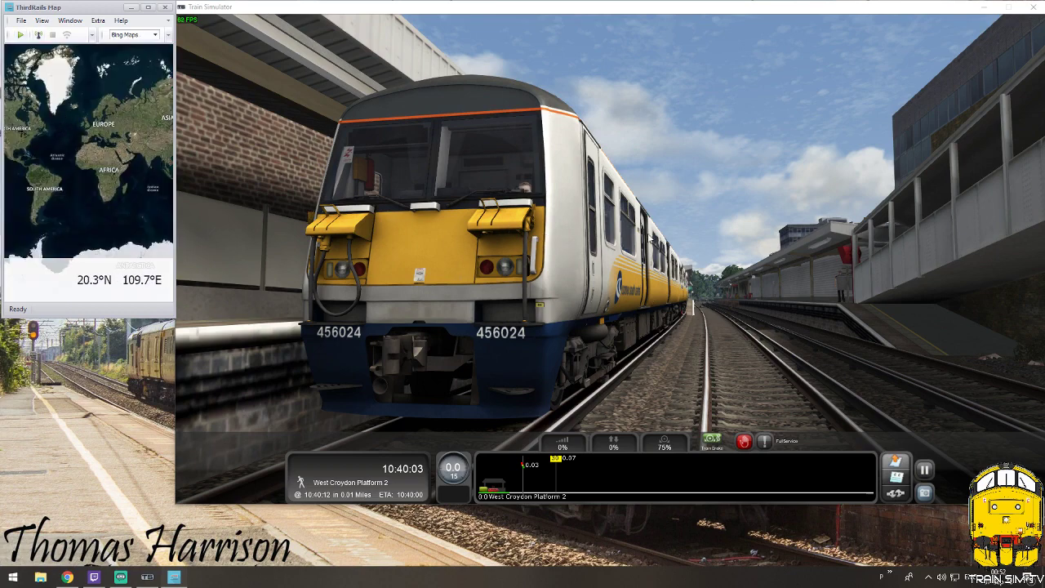
pyautogui.click(503, 232)
pyautogui.scroll(-5, 523, 245)
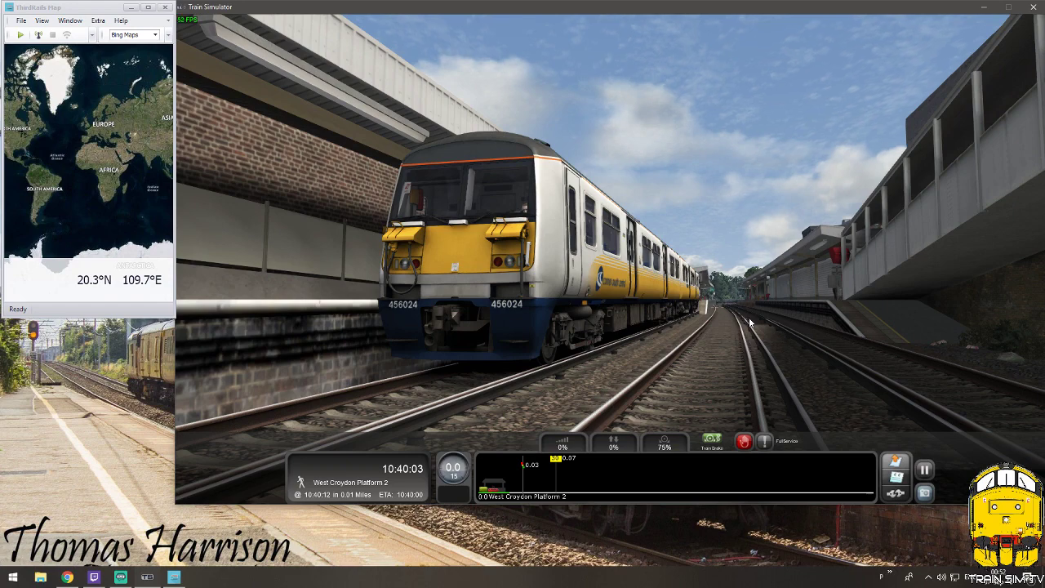
# Start tracking the train and zoom around its Start marker at West Croydon station.
pyautogui.click(21, 36)
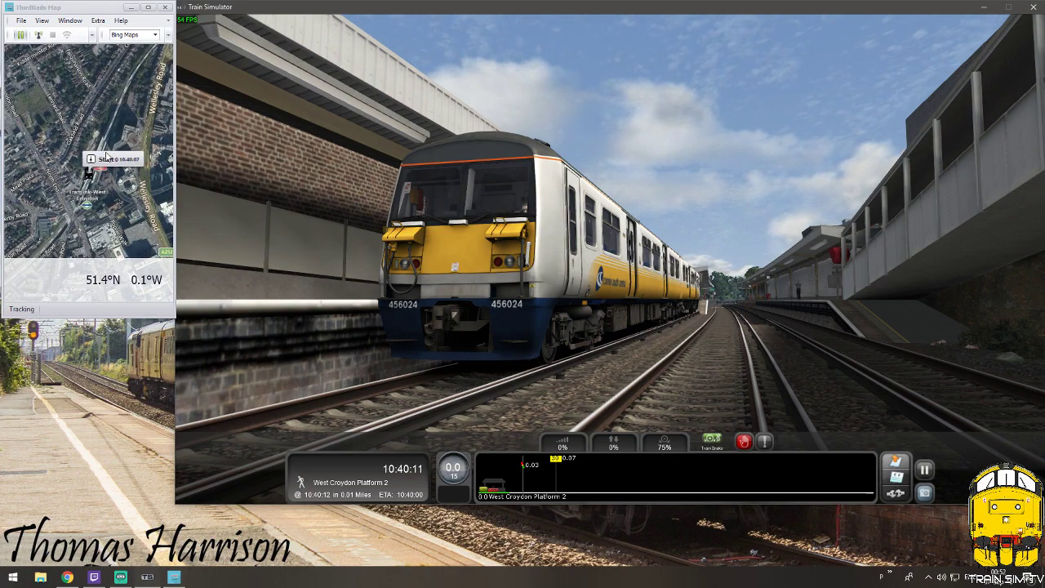
pyautogui.scroll(5, 110, 172)
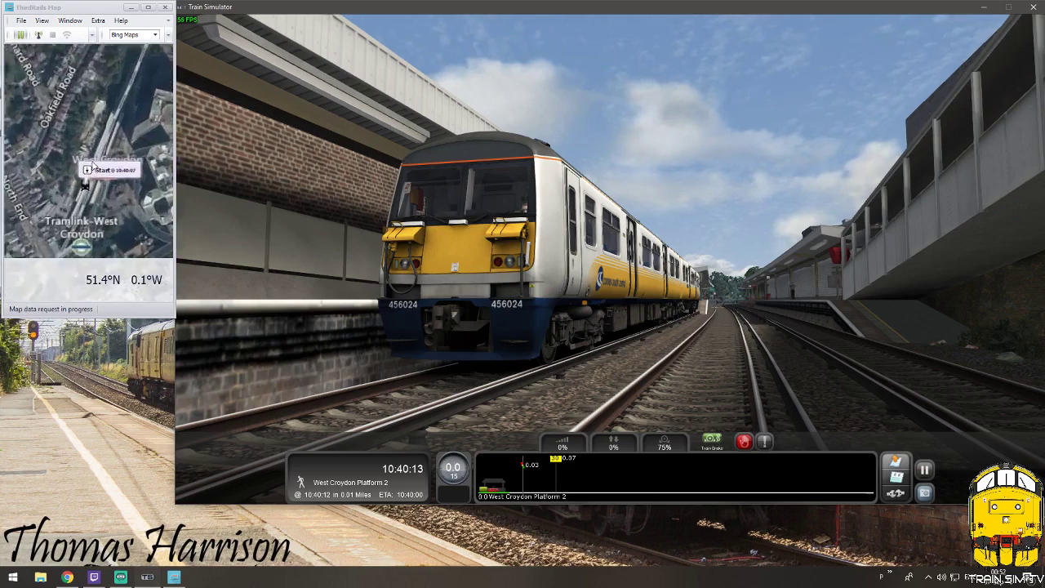
pyautogui.scroll(-2, 111, 171)
pyautogui.scroll(2, 95, 182)
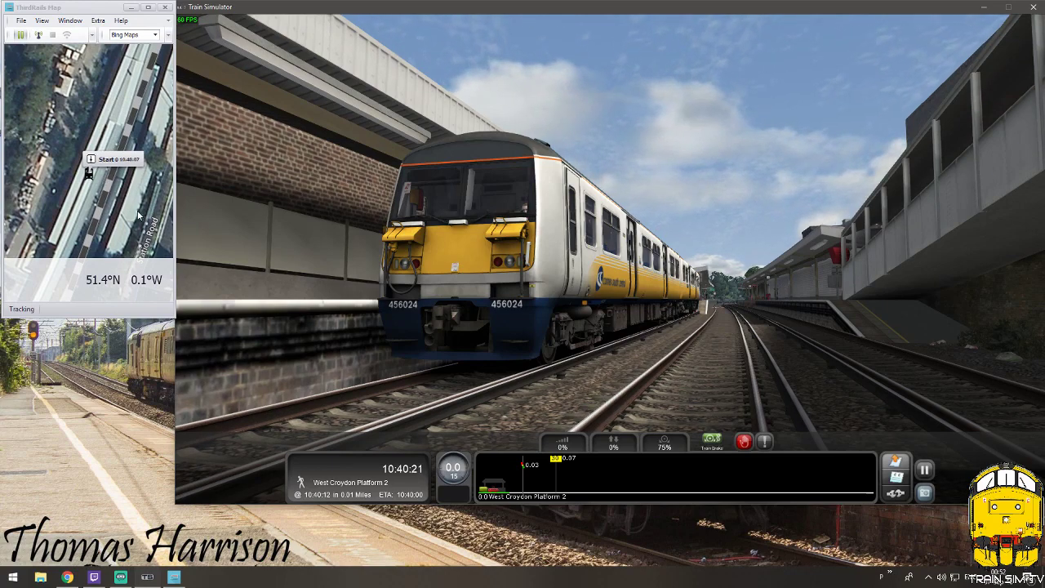
pyautogui.scroll(-2, 95, 177)
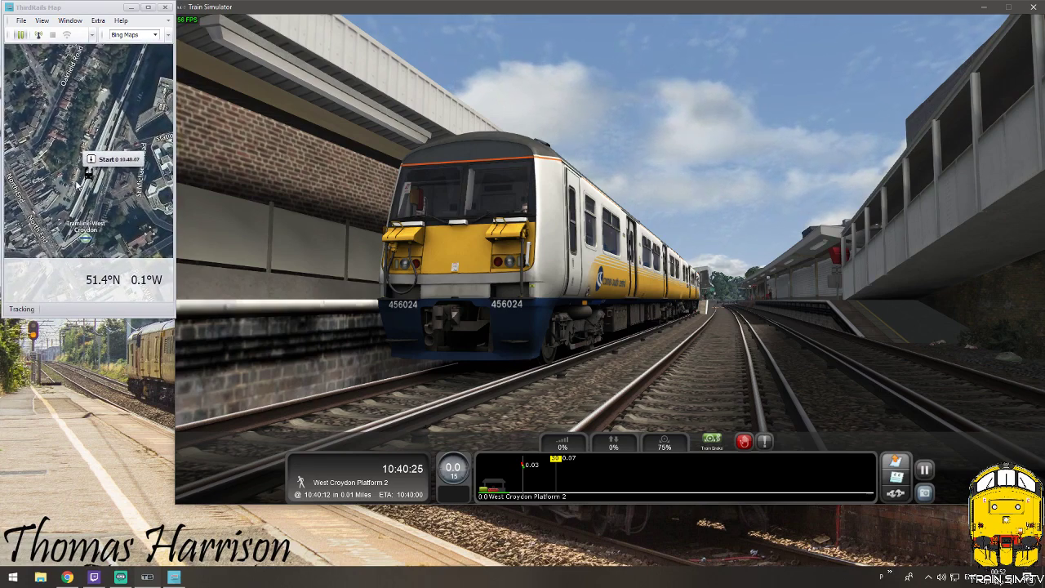
pyautogui.scroll(2, 106, 173)
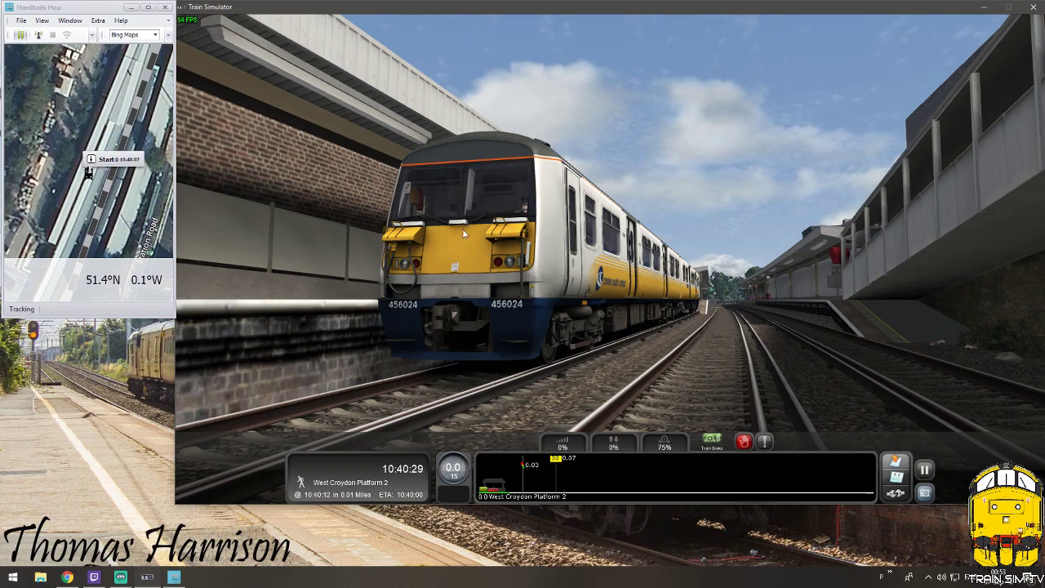
pyautogui.press('Left')
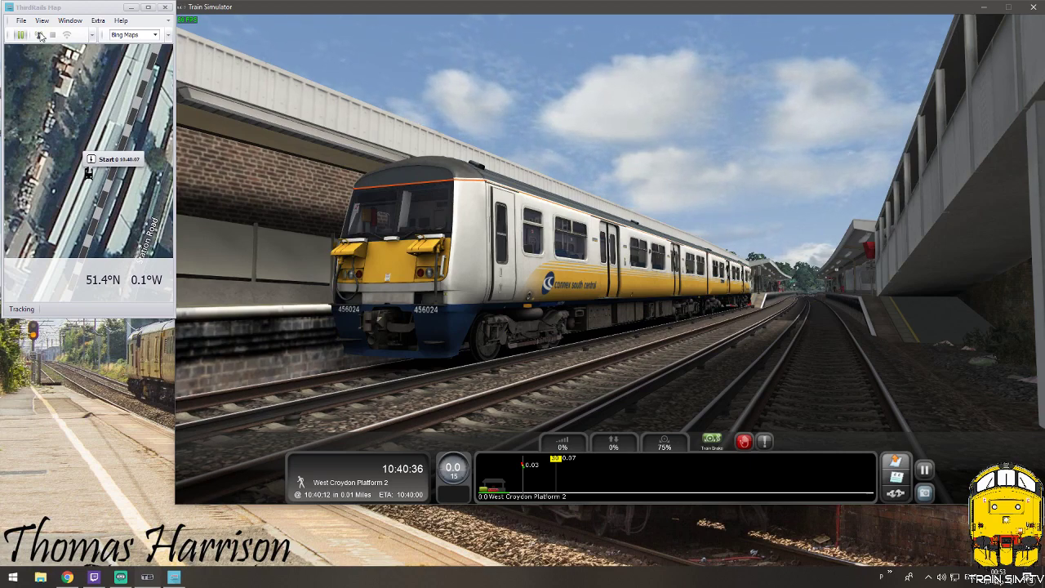
# Open the broadcast info form and move it slightly lower.
pyautogui.click(39, 36)
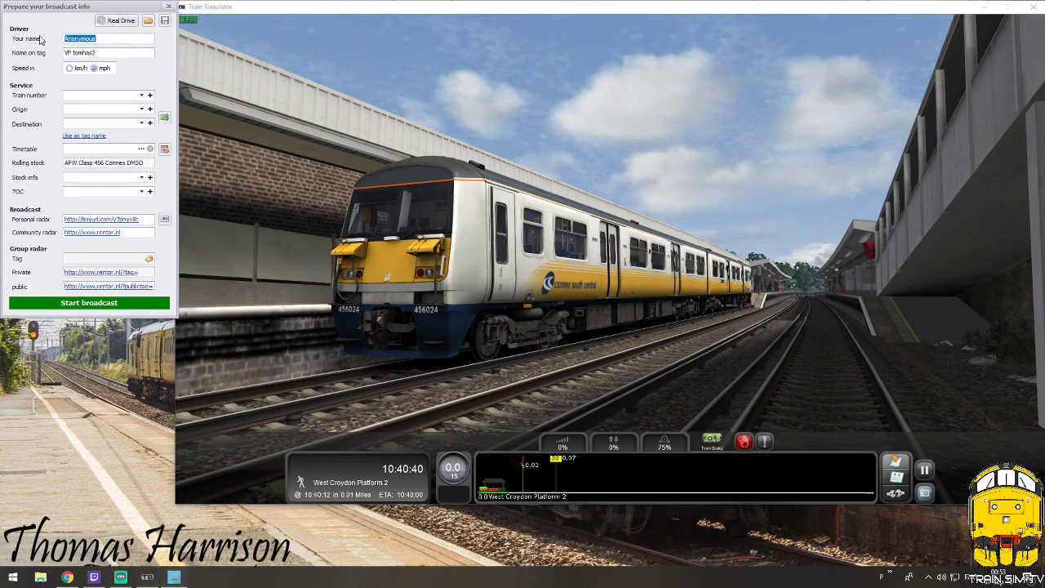
pyautogui.moveTo(82, 5); pyautogui.dragTo(83, 36)
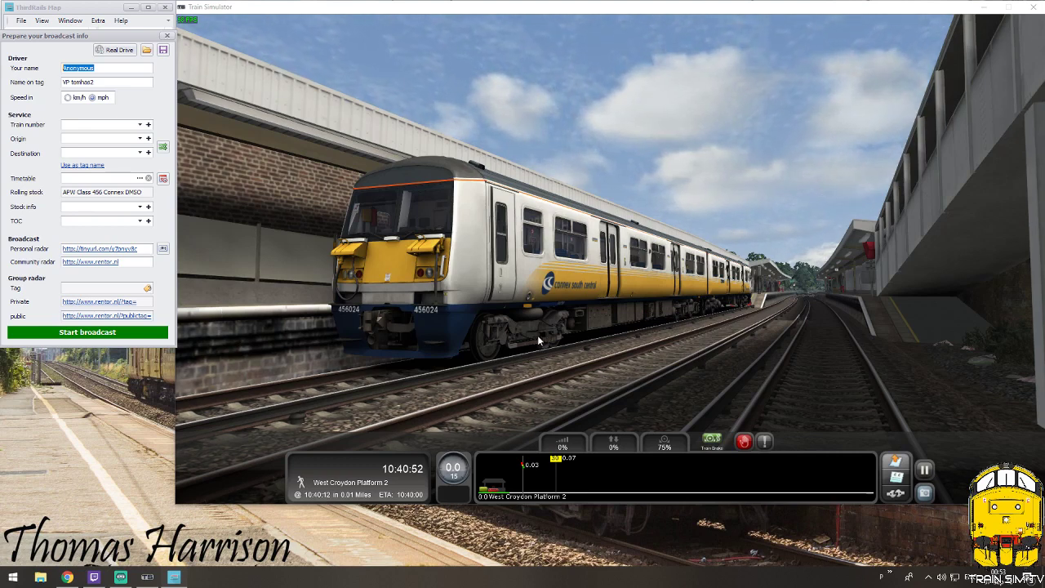
pyautogui.click(473, 318)
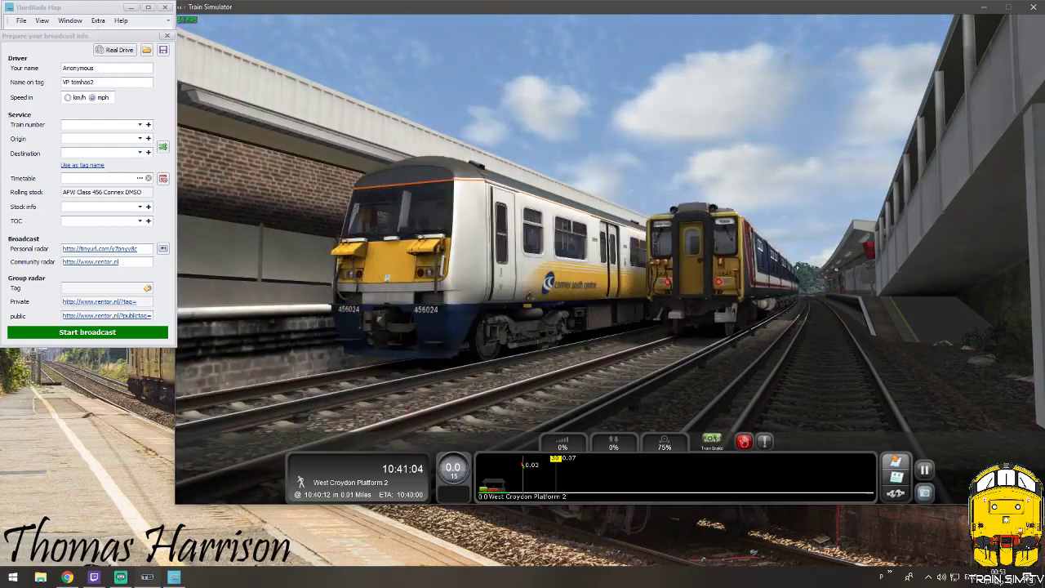
# Replace the default driver name 'Anonymous' with the streamer's name and enter the tag name.
pyautogui.click(115, 68)
pyautogui.moveTo(115, 68); pyautogui.dragTo(40, 71)
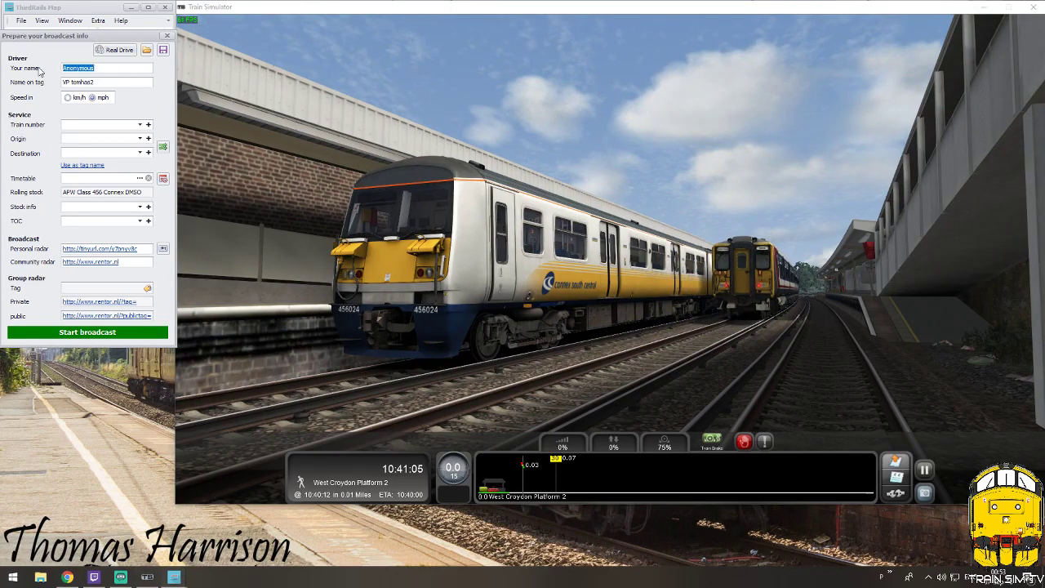
pyautogui.write('Thomas Harrison')
pyautogui.press('Tab')
pyautogui.write('tv')
# Show the simulator's scenario briefing and task list.
pyautogui.click(83, 125)
pyautogui.click(445, 284)
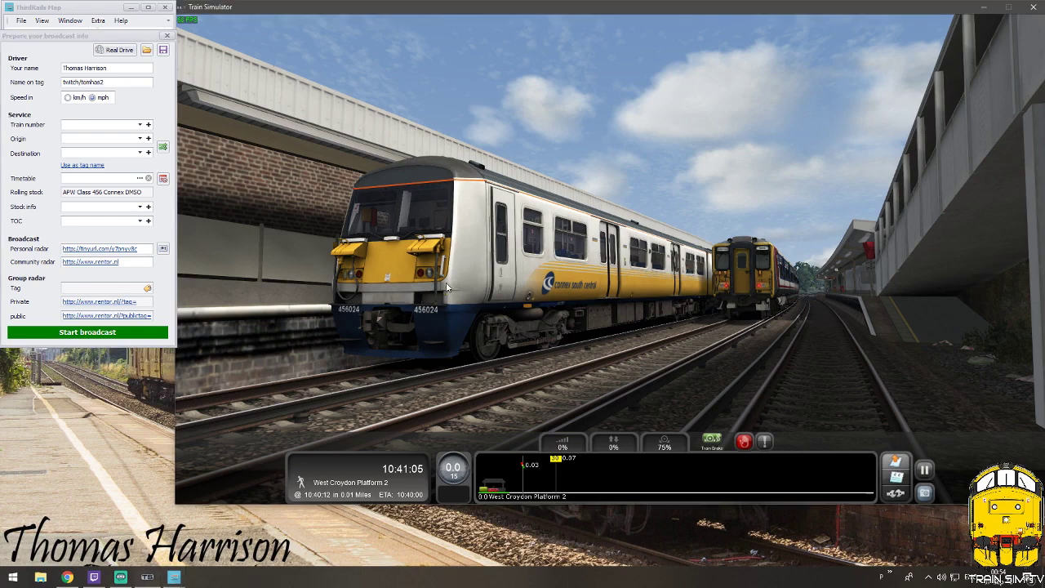
pyautogui.press('F1')
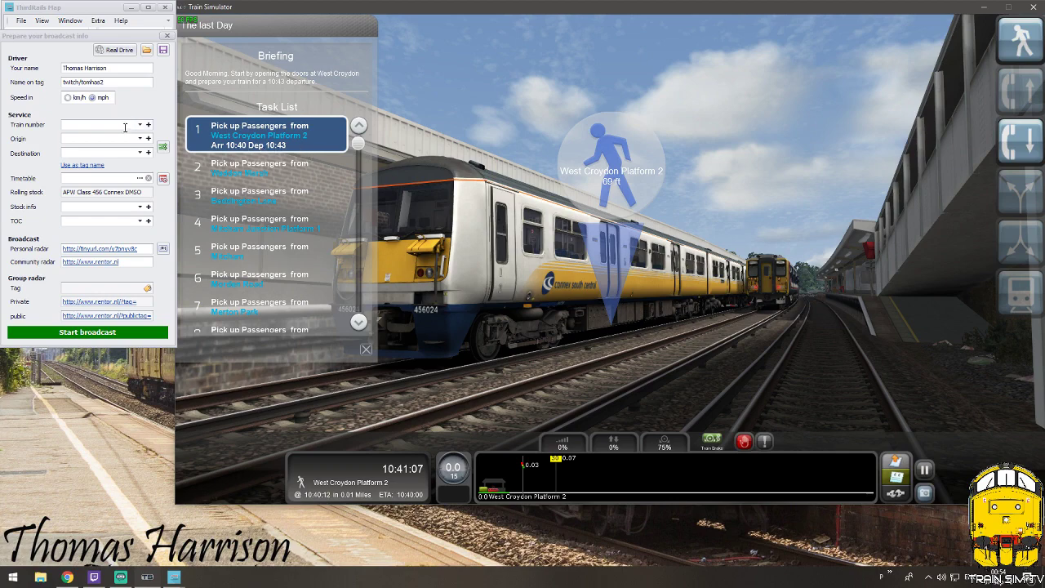
# Replace train number 1Z50 with 10:43 and fill in the 2 Car EMU stock info.
pyautogui.click(79, 124)
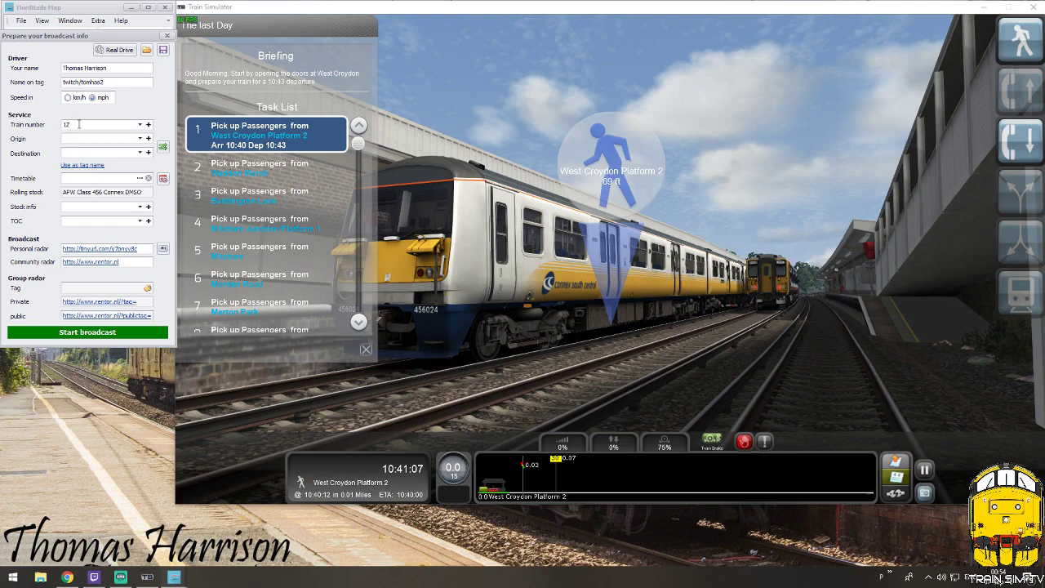
pyautogui.moveTo(79, 124); pyautogui.dragTo(62, 125)
pyautogui.write('10:43')
pyautogui.click(87, 208)
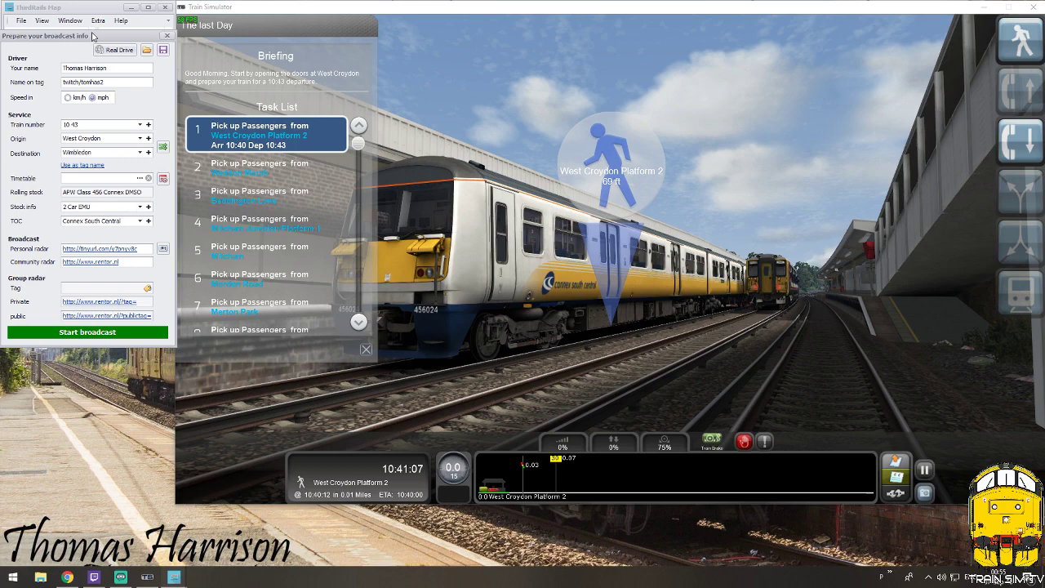
# Start broadcasting the train's position, then bring up the browser as a smaller window.
pyautogui.click(87, 332)
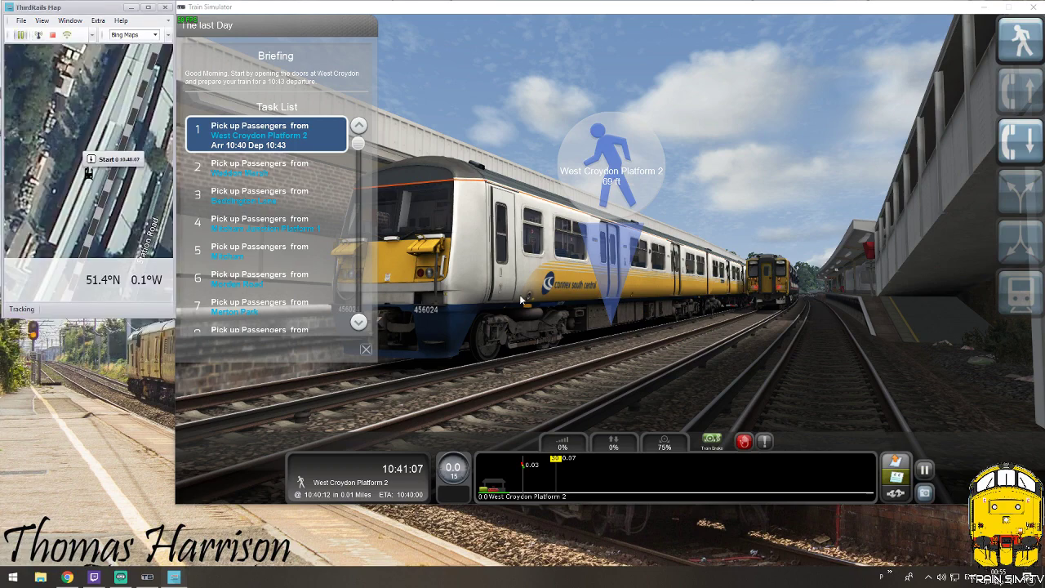
pyautogui.click(547, 310)
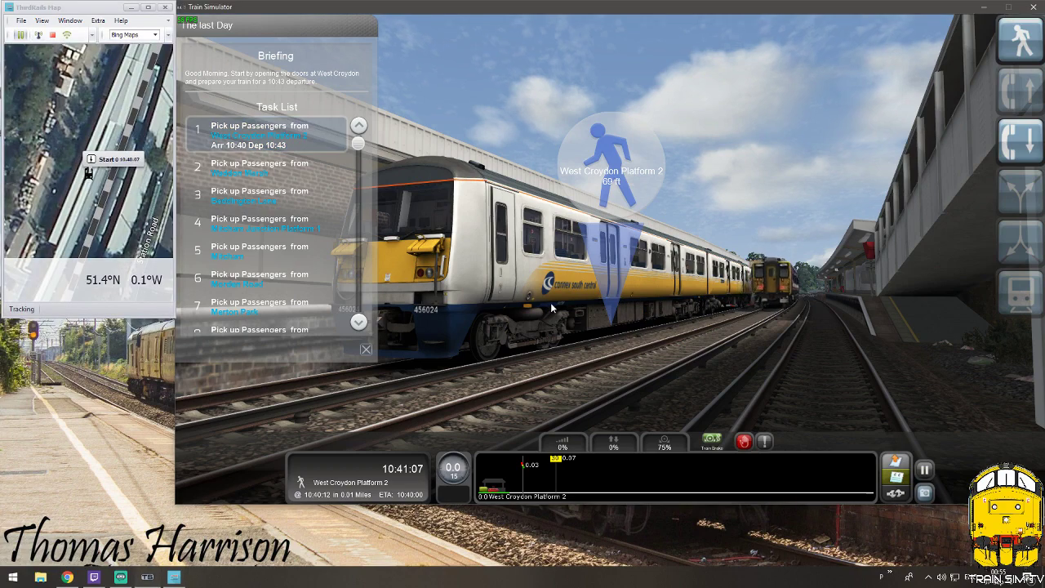
pyautogui.click(68, 577)
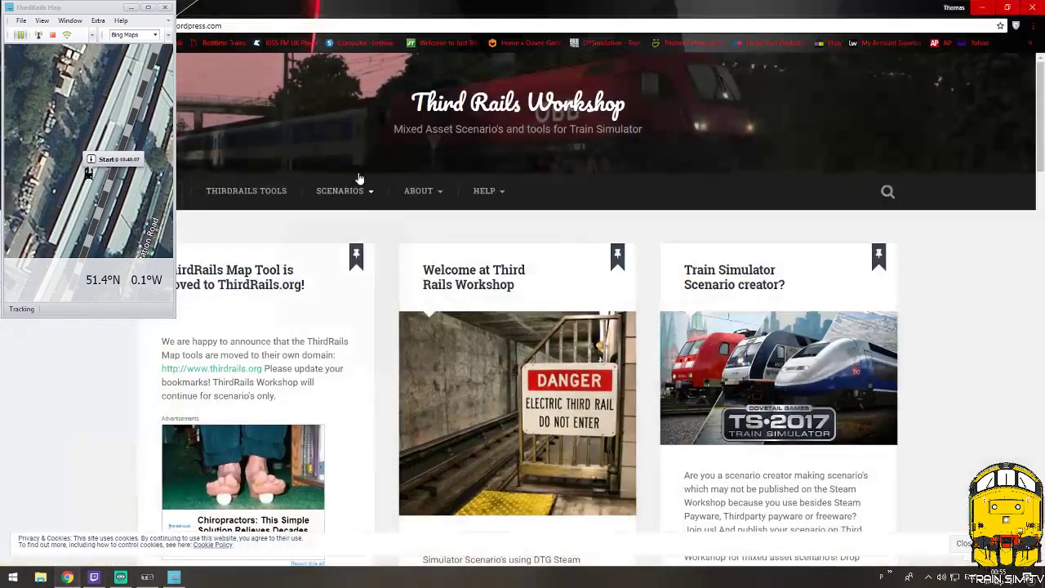
pyautogui.moveTo(221, 7); pyautogui.dragTo(394, 30)
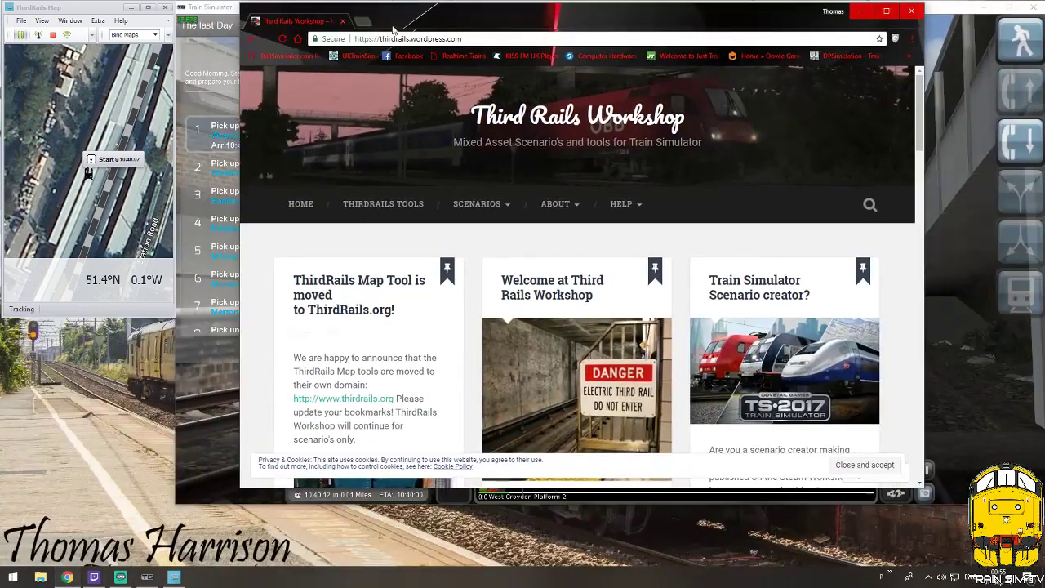
pyautogui.click(367, 22)
# Load rentor.nl, zoom the radar into West Croydon and show the broadcast train's details popup.
pyautogui.write('ren')
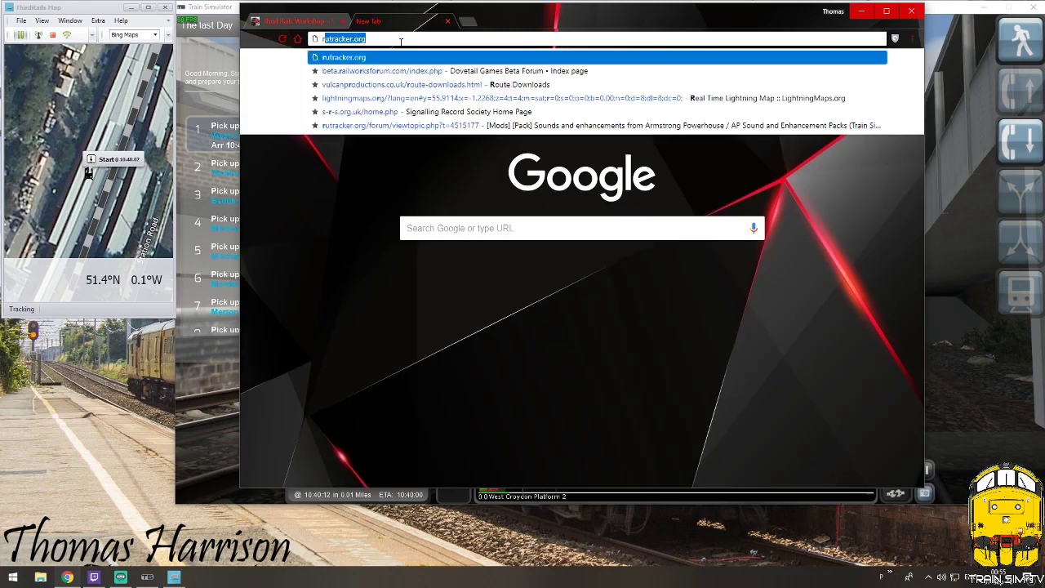
pyautogui.write('tor.n')
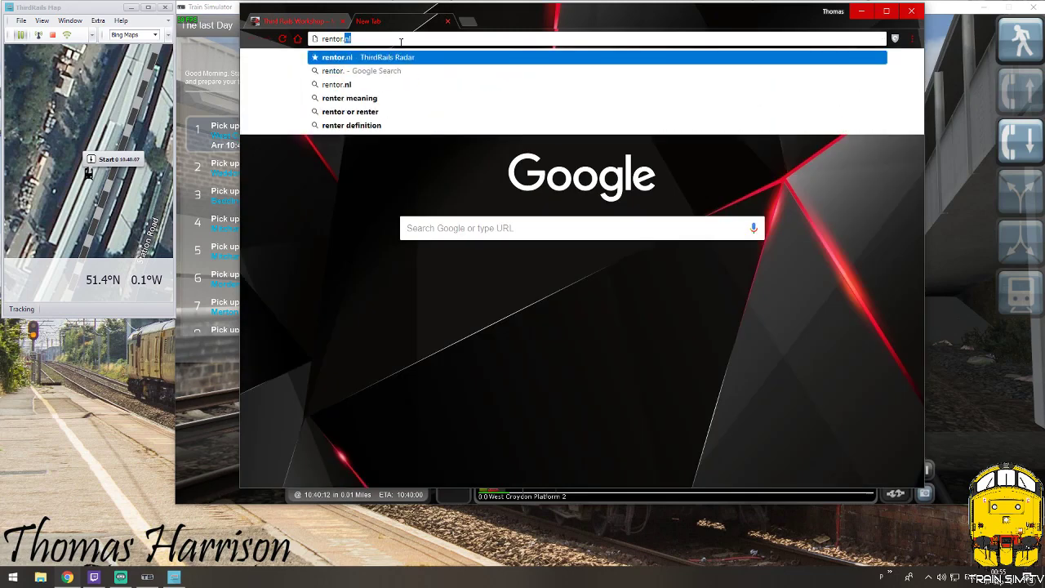
pyautogui.write('l')
pyautogui.press('Return')
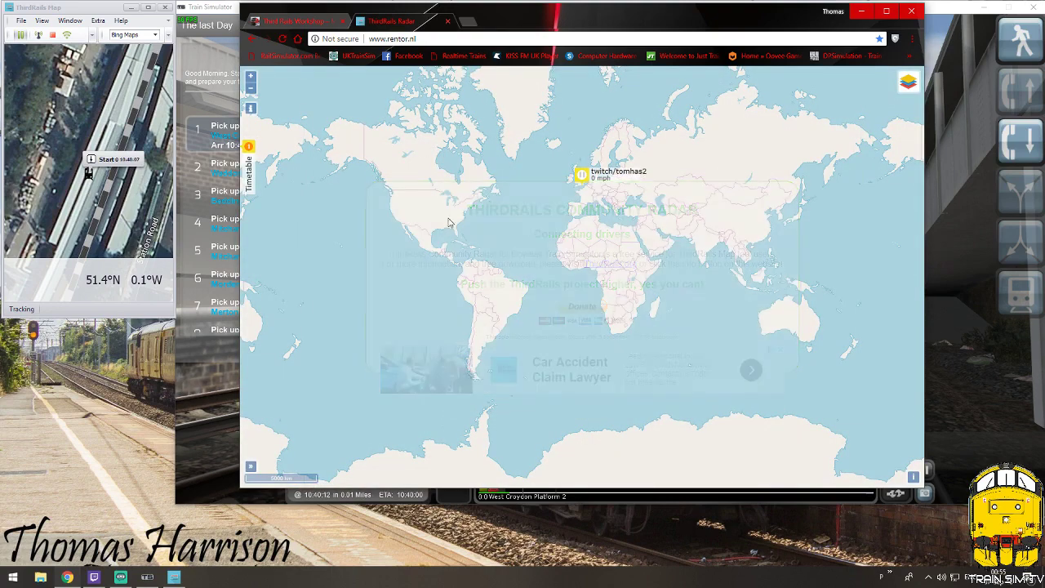
pyautogui.scroll(-1, 397, 259)
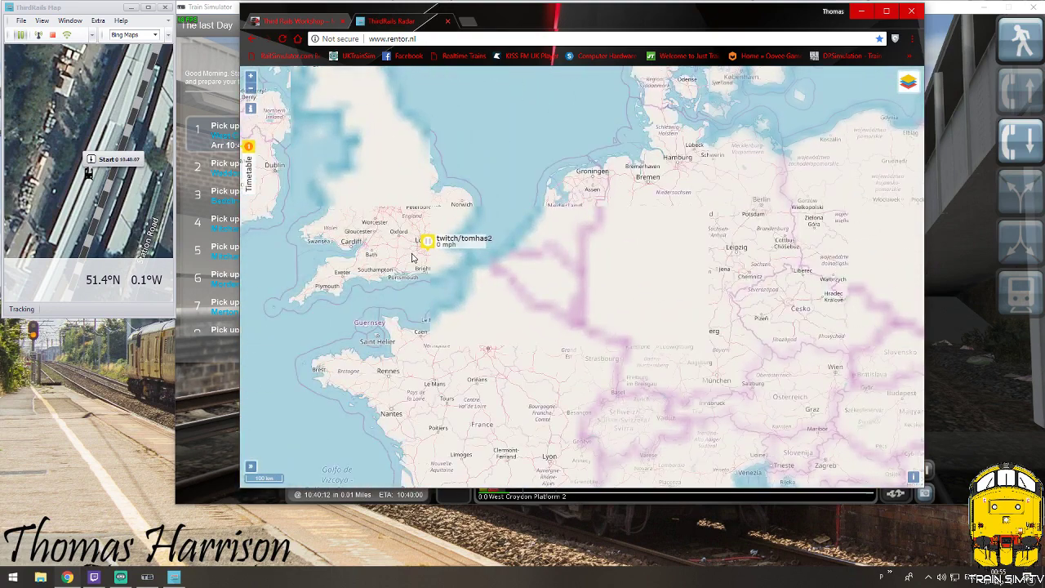
pyautogui.scroll(1, 412, 258)
pyautogui.scroll(-4, 413, 258)
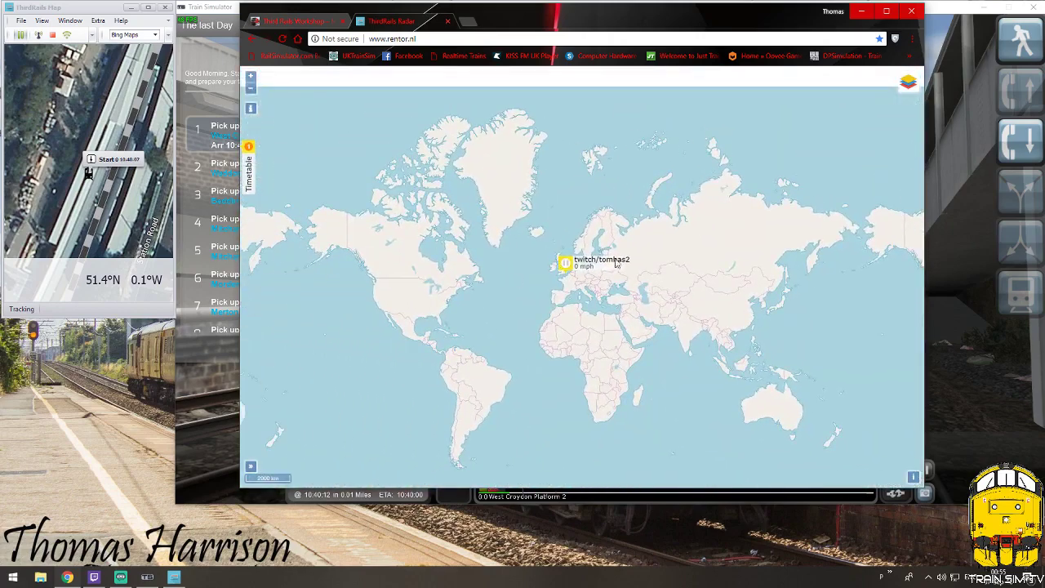
pyautogui.scroll(1, 572, 278)
pyautogui.scroll(1, 571, 277)
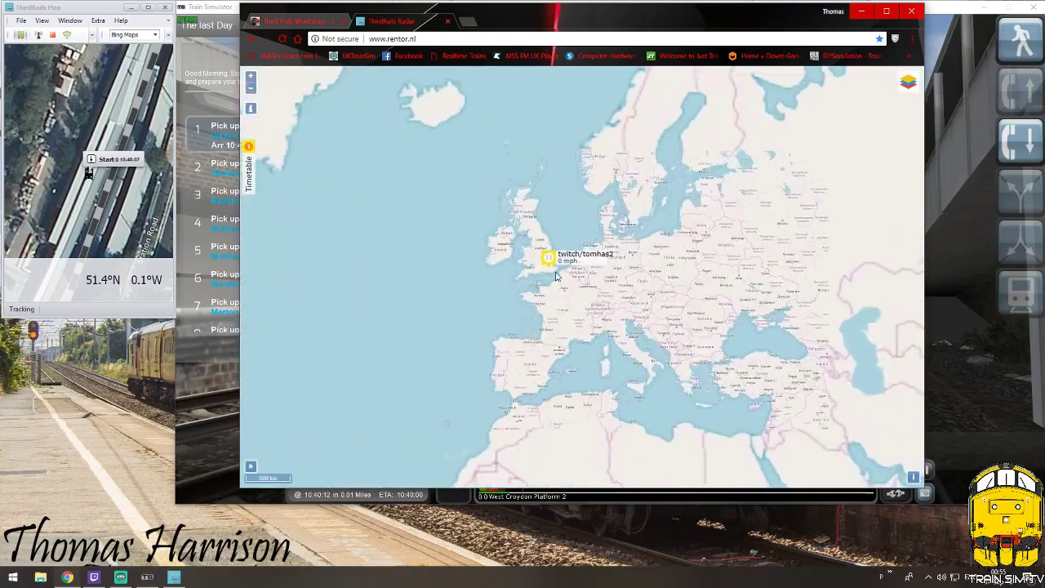
pyautogui.scroll(1, 551, 278)
pyautogui.scroll(1, 551, 279)
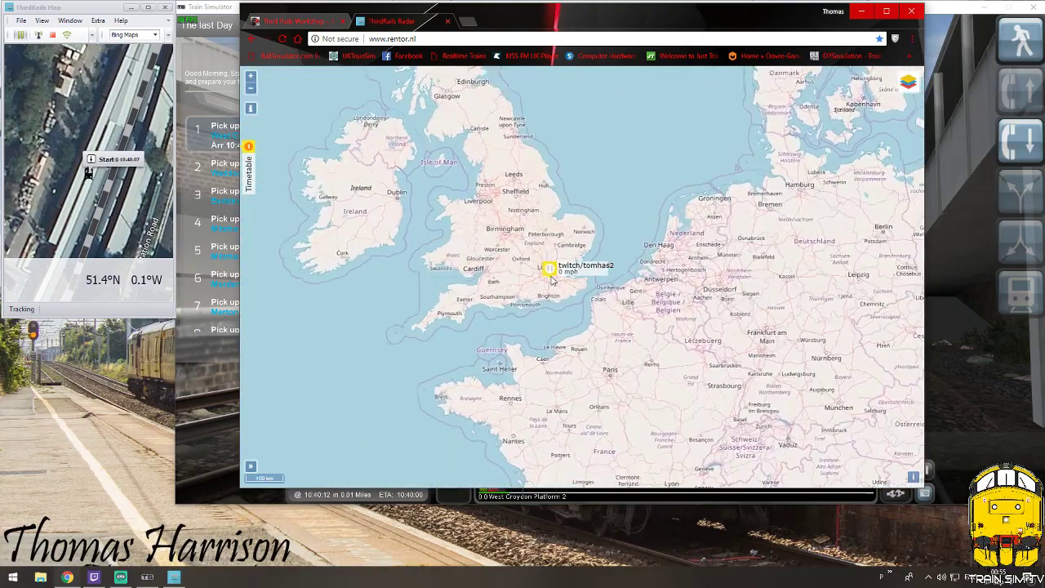
pyautogui.scroll(4, 551, 281)
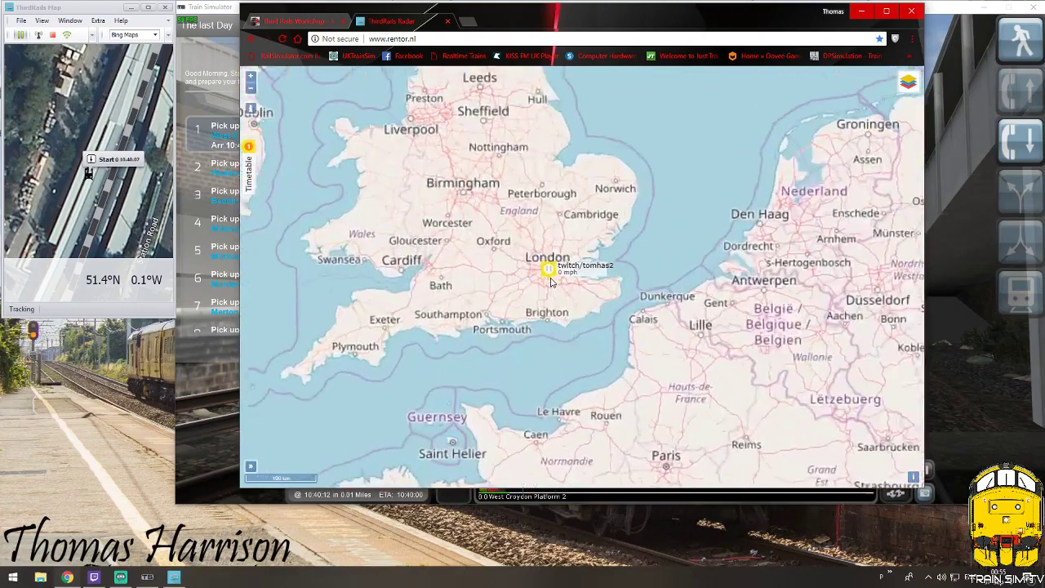
pyautogui.scroll(2, 540, 283)
pyautogui.scroll(2, 541, 283)
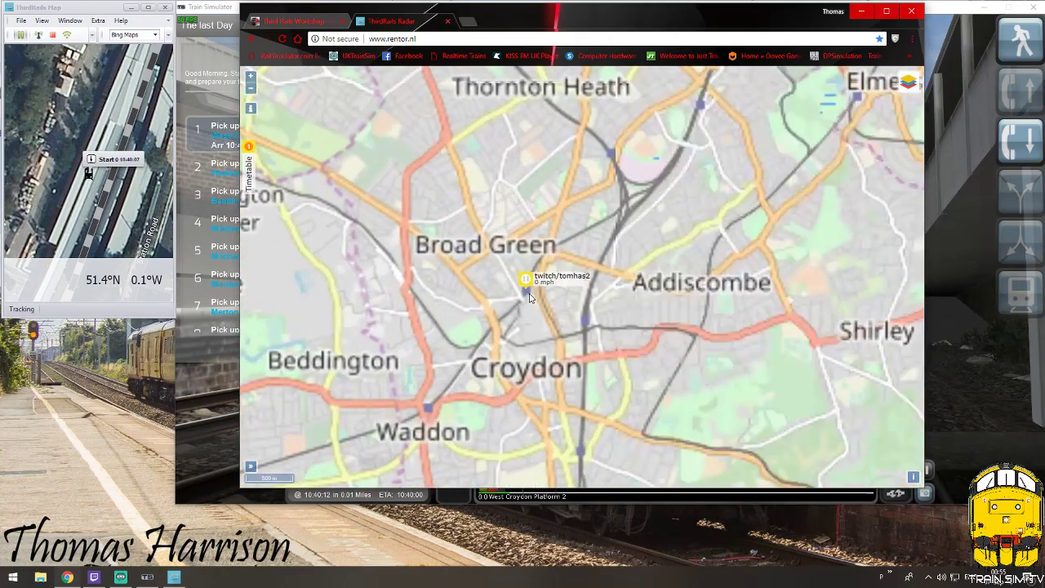
pyautogui.scroll(2, 524, 292)
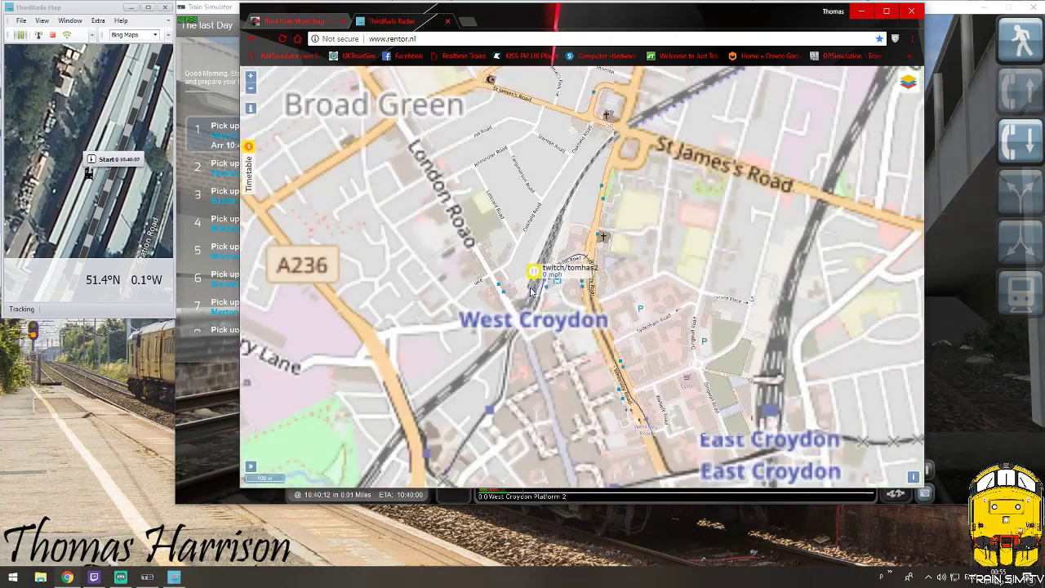
pyautogui.click(537, 276)
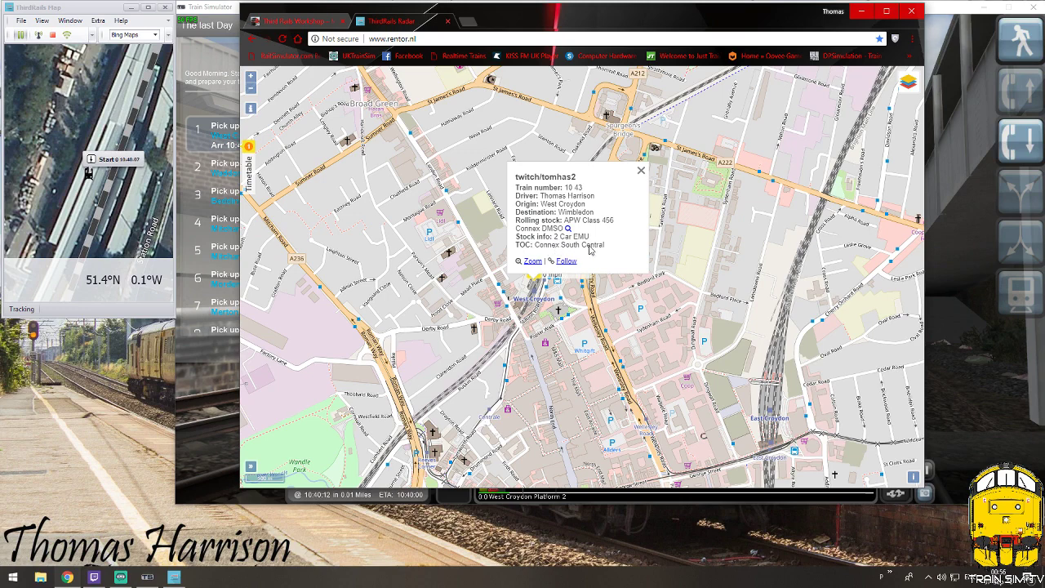
# Close the train details popup, zoom out to Greater London, and nudge the radar window right.
pyautogui.click(640, 169)
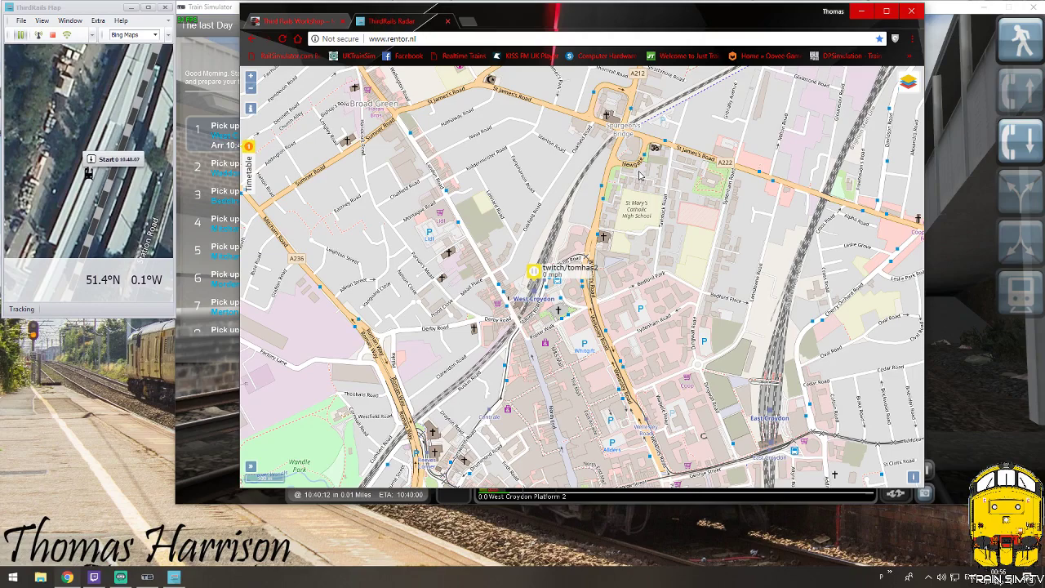
pyautogui.scroll(-2, 537, 295)
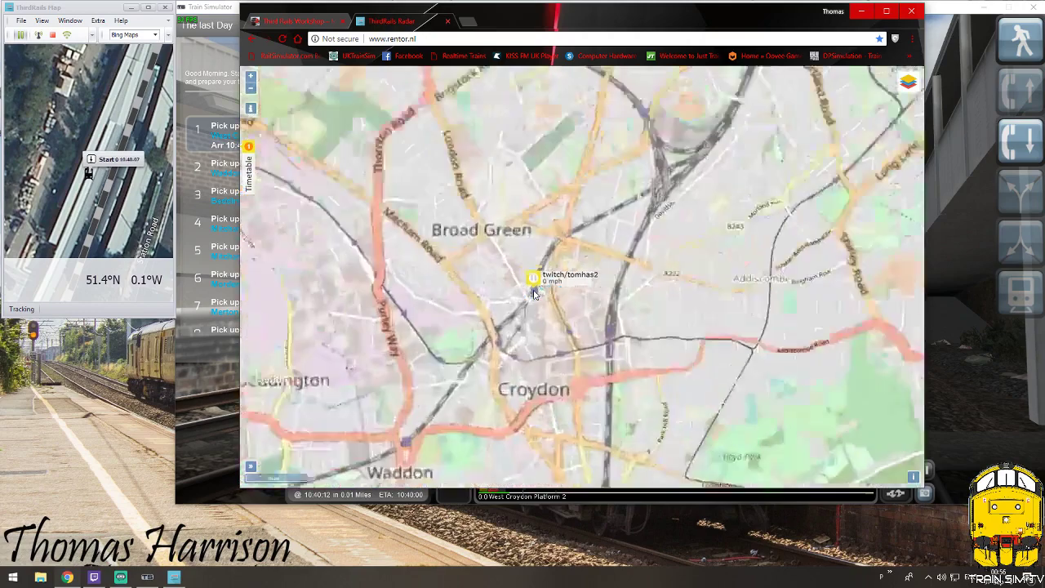
pyautogui.scroll(-2, 534, 320)
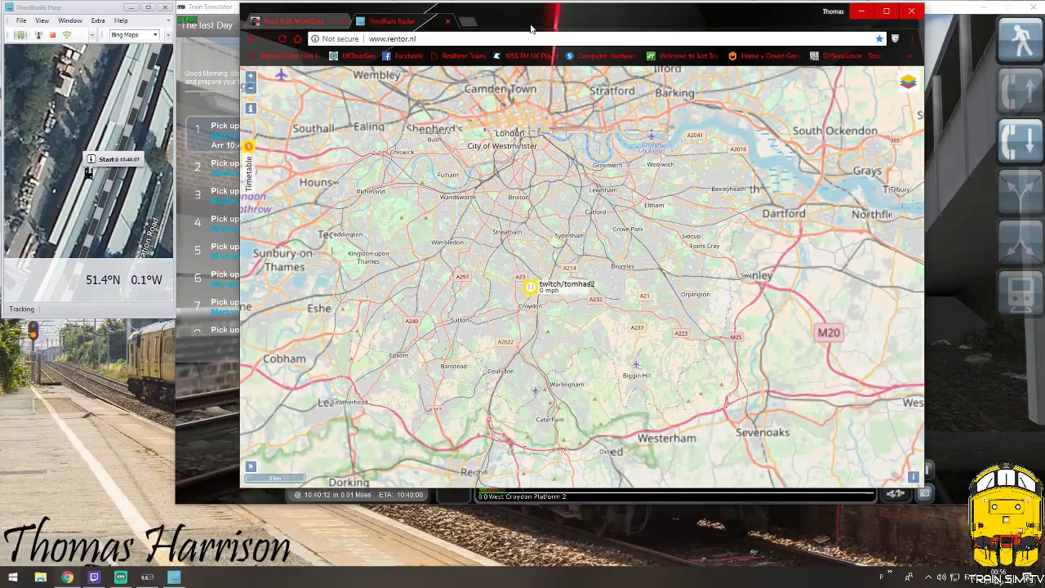
pyautogui.moveTo(532, 28); pyautogui.dragTo(561, 30)
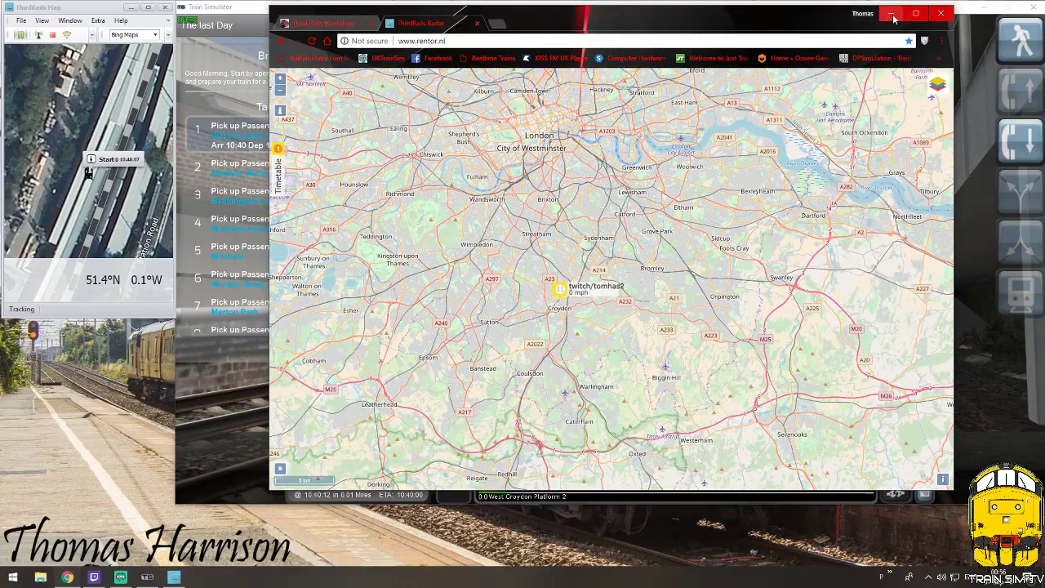
pyautogui.click(885, 14)
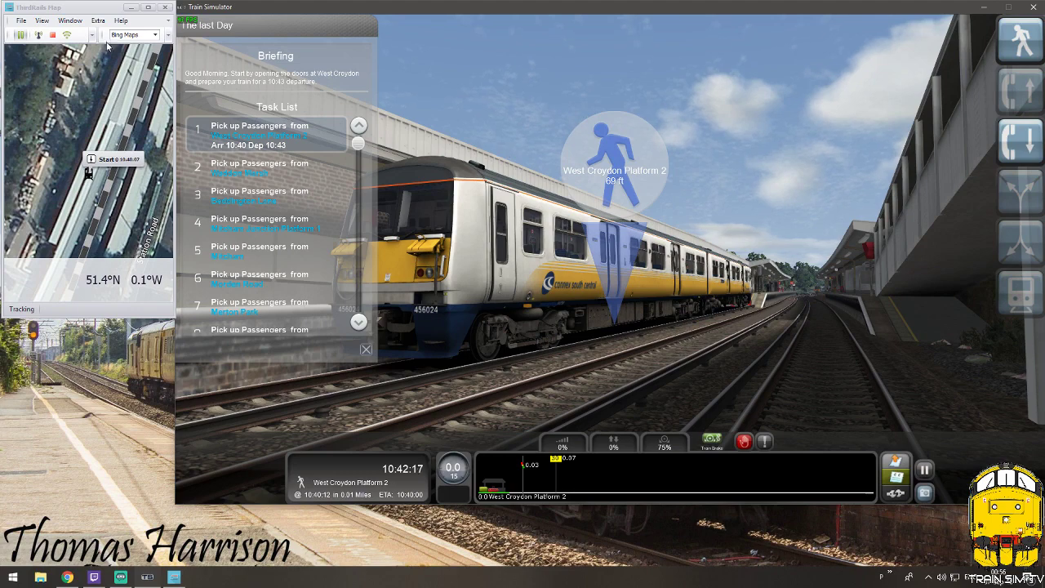
pyautogui.click(38, 37)
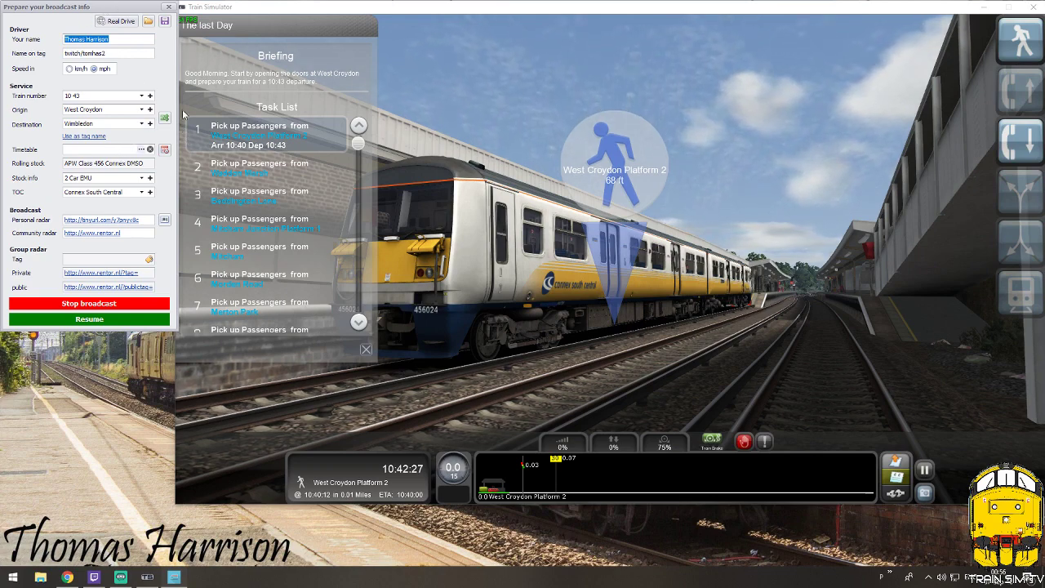
pyautogui.click(169, 7)
pyautogui.rightClick(76, 107)
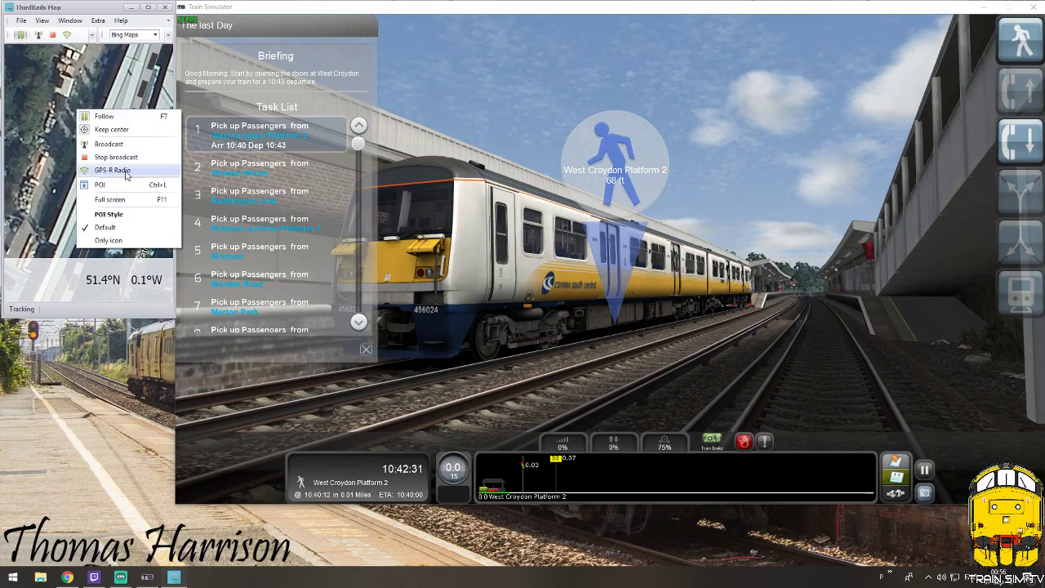
pyautogui.click(111, 170)
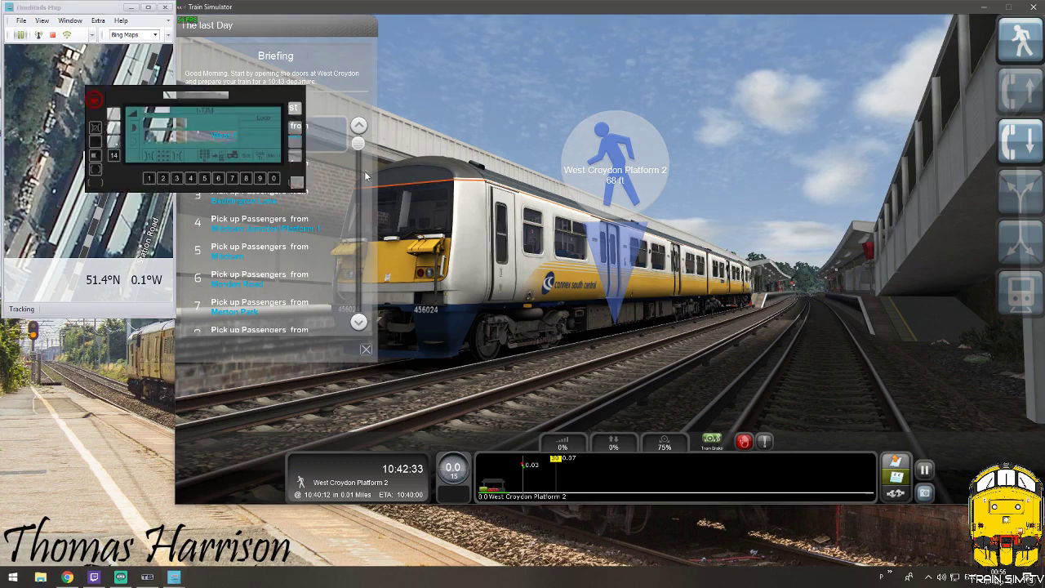
pyautogui.moveTo(147, 577)
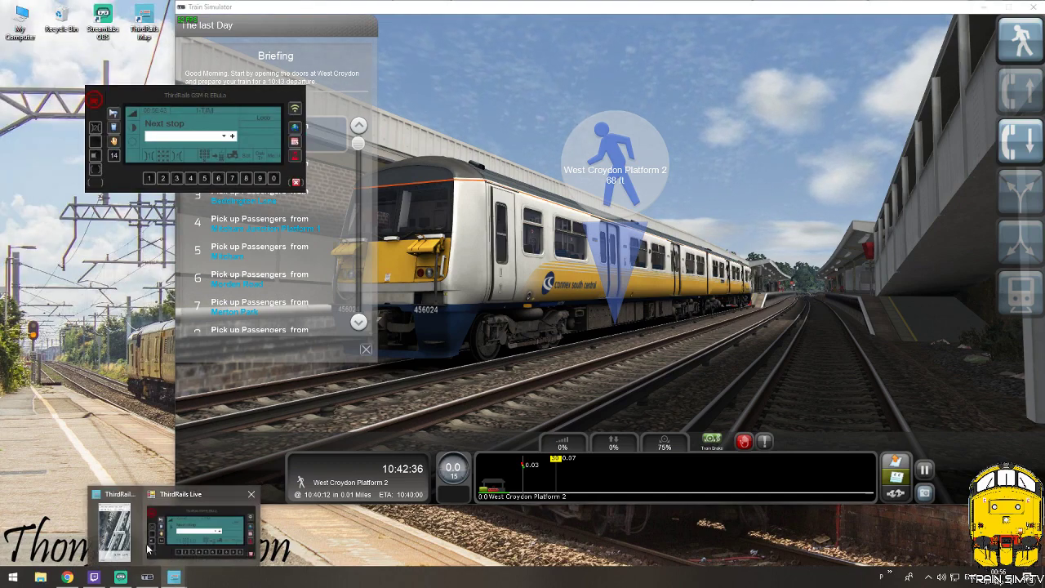
pyautogui.click(123, 526)
pyautogui.moveTo(226, 101); pyautogui.dragTo(177, 346)
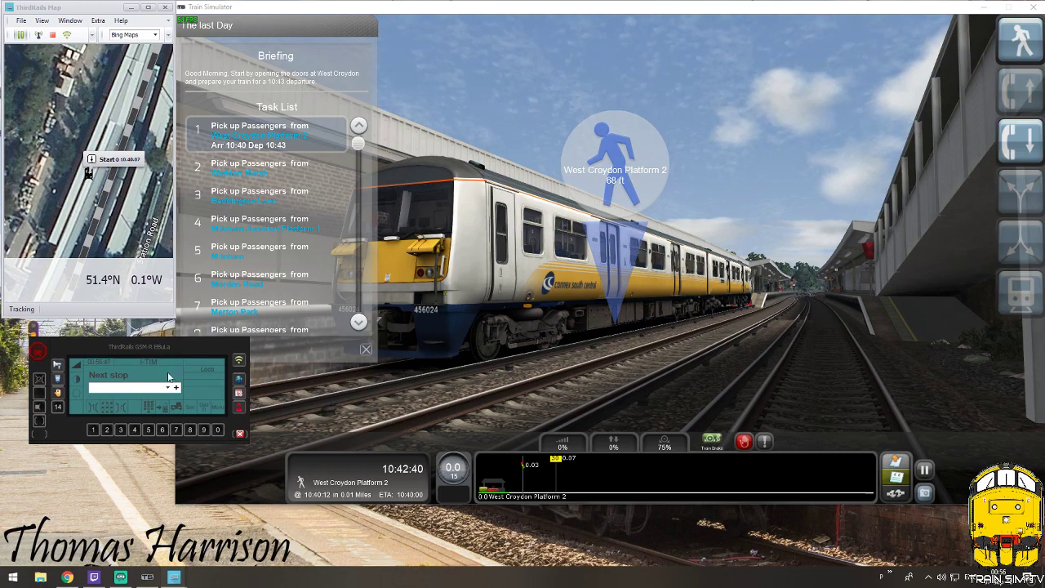
pyautogui.click(238, 400)
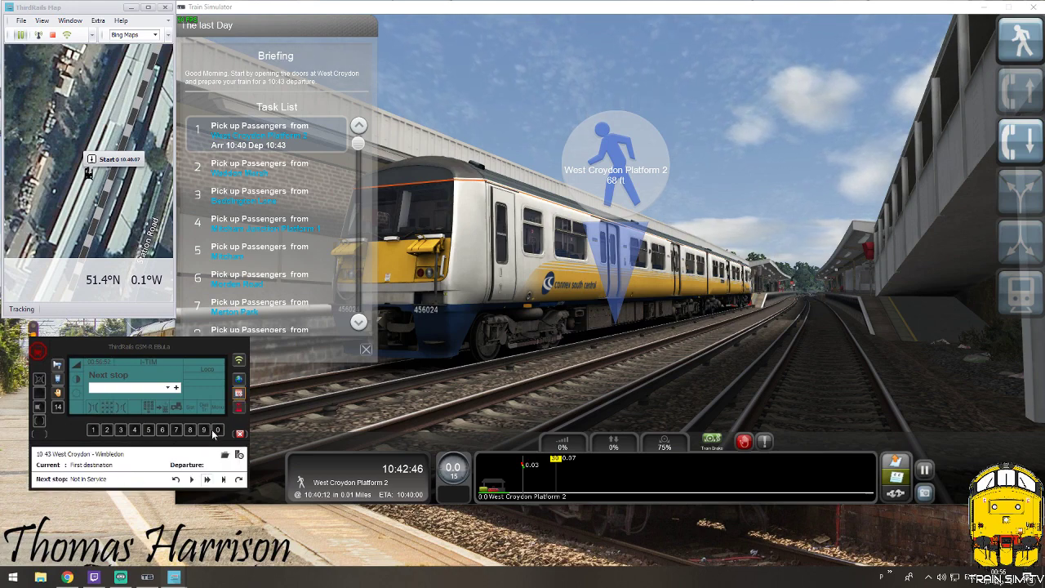
pyautogui.click(238, 395)
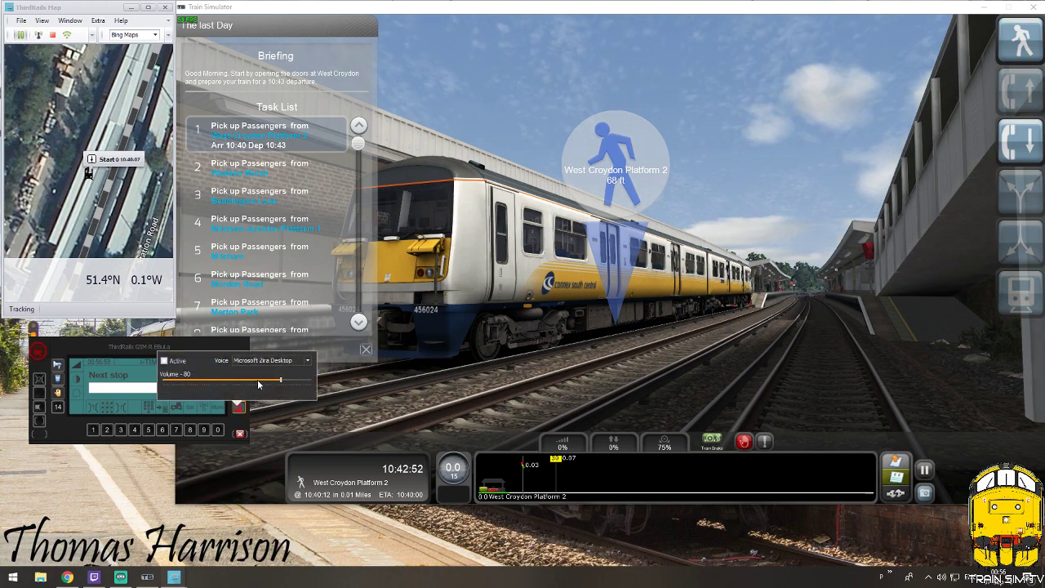
pyautogui.scroll(3, 262, 384)
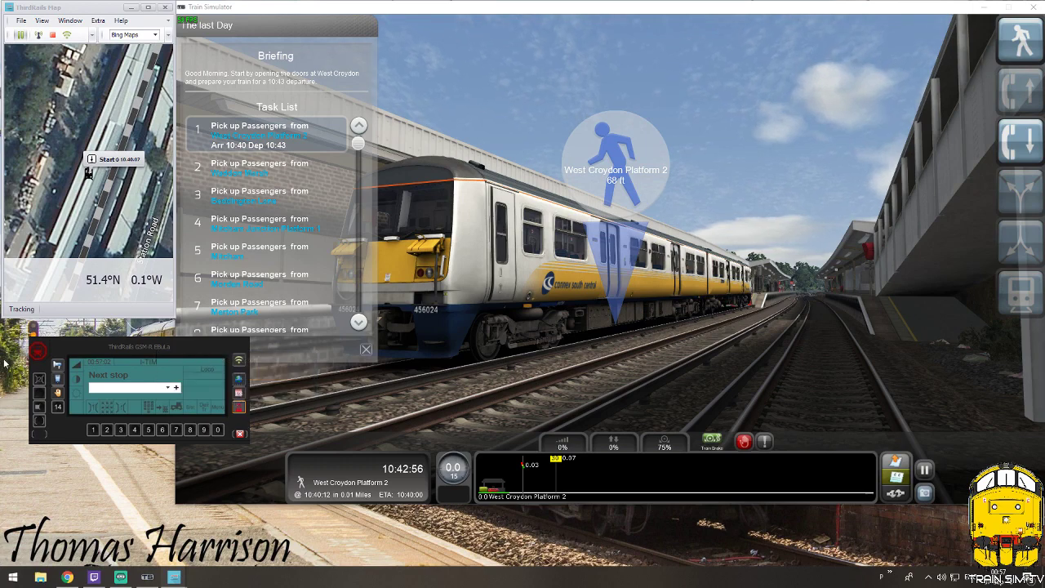
pyautogui.click(57, 367)
pyautogui.click(56, 367)
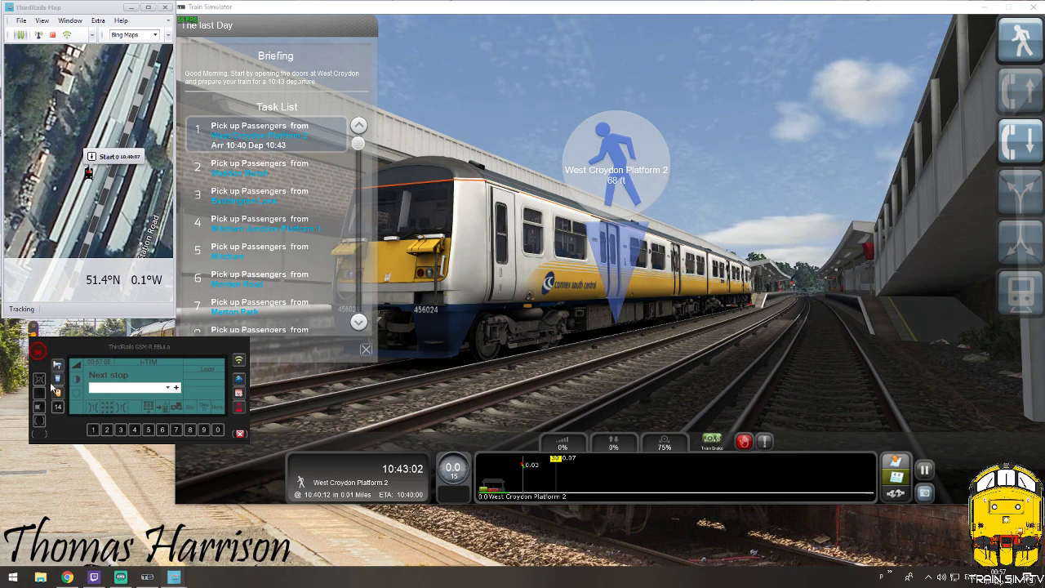
pyautogui.click(240, 433)
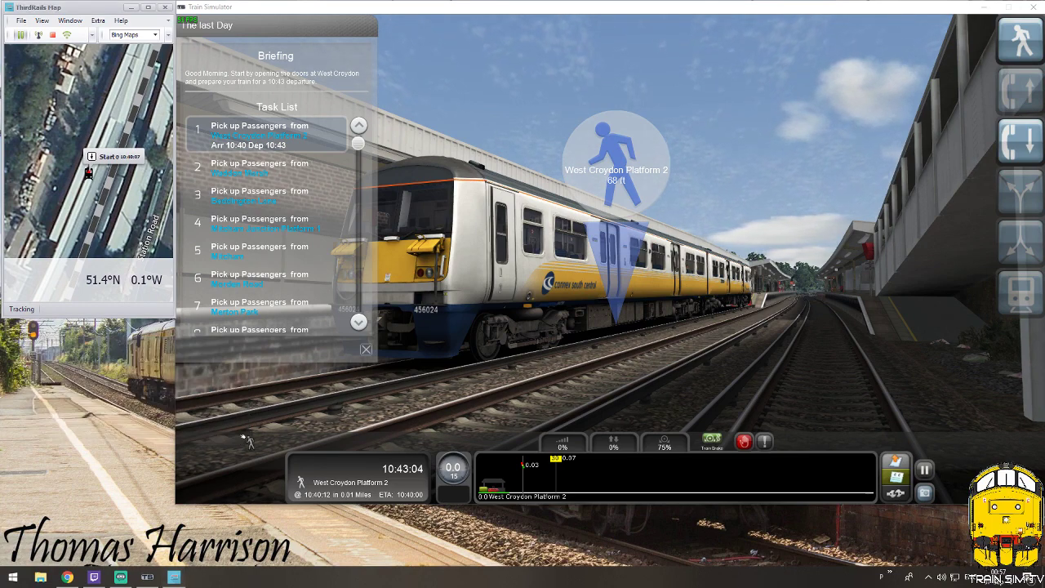
# Open the broadcast info settings and the empty Timetable Editor beside them.
pyautogui.rightClick(65, 127)
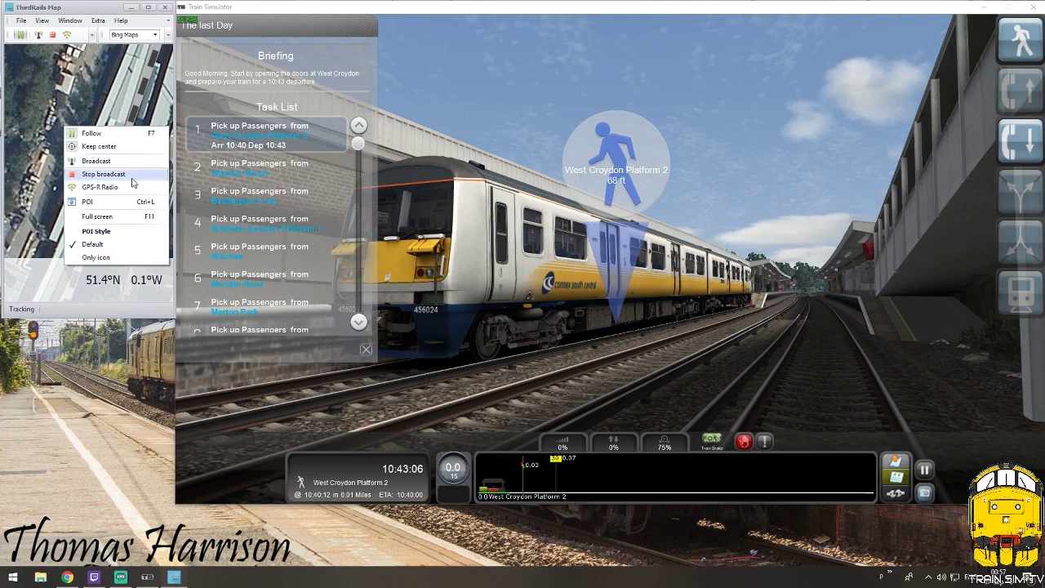
pyautogui.click(38, 35)
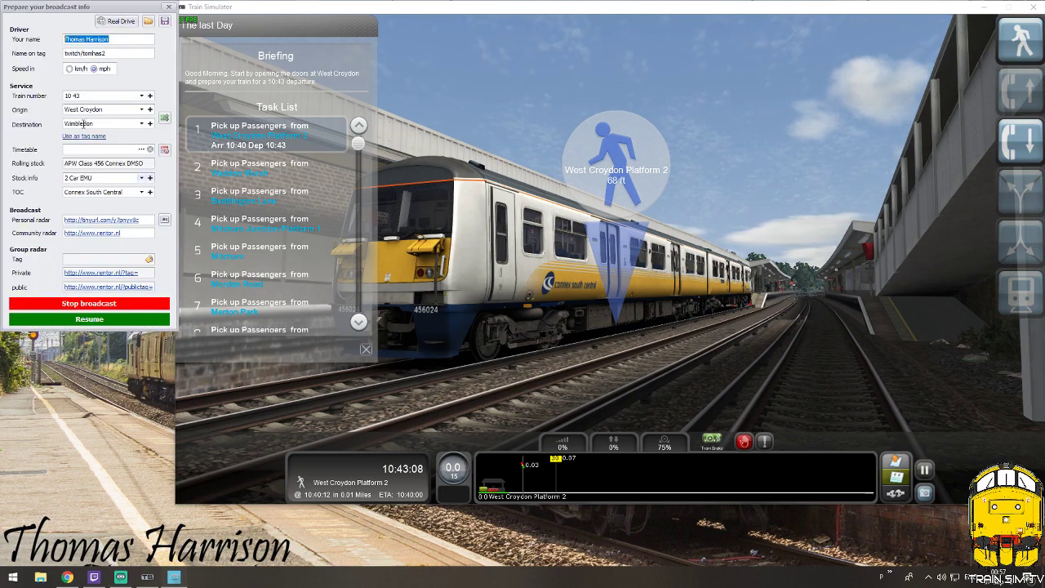
pyautogui.click(164, 150)
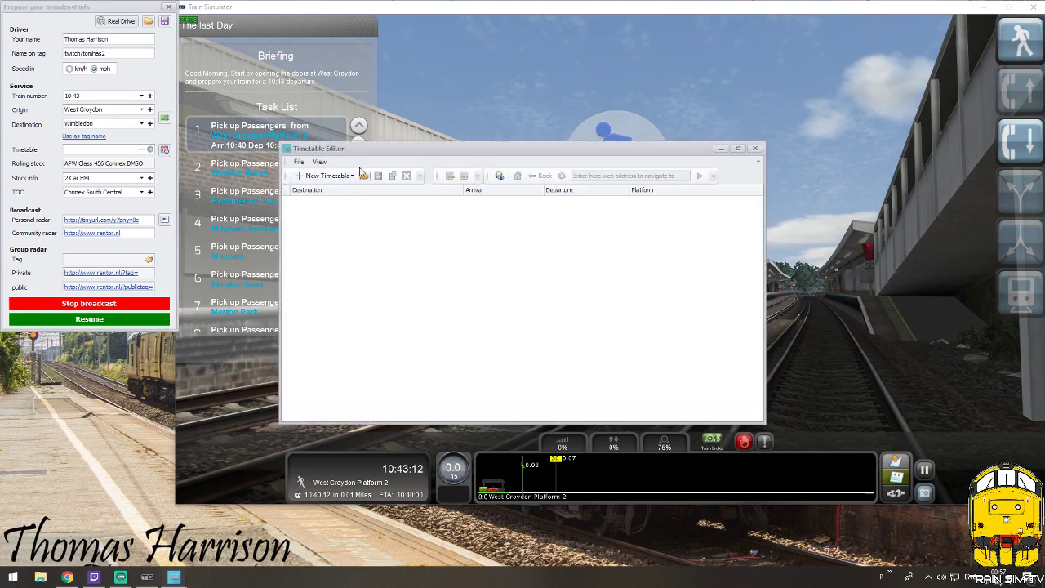
pyautogui.moveTo(384, 151); pyautogui.dragTo(362, 121)
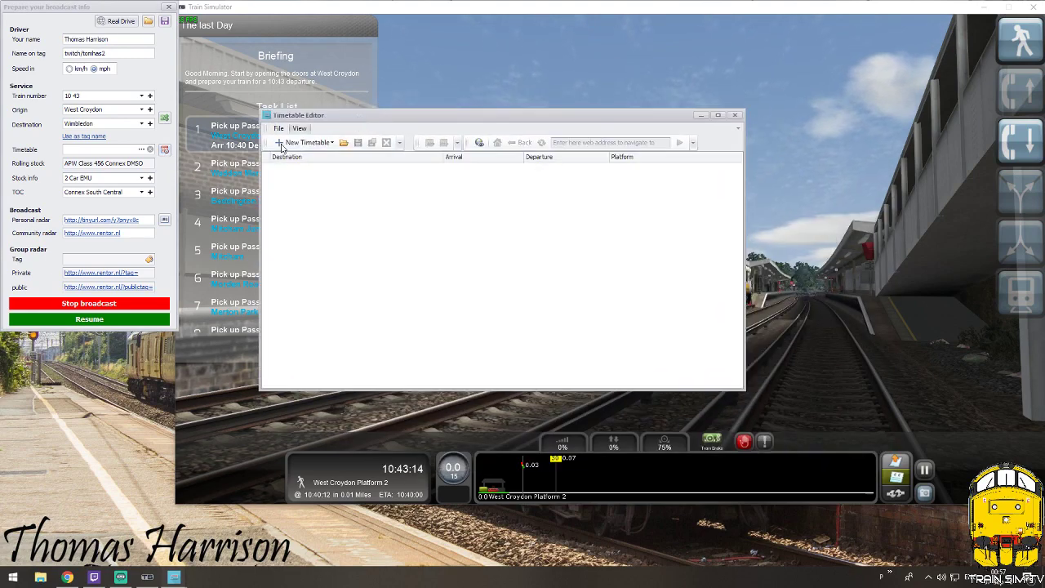